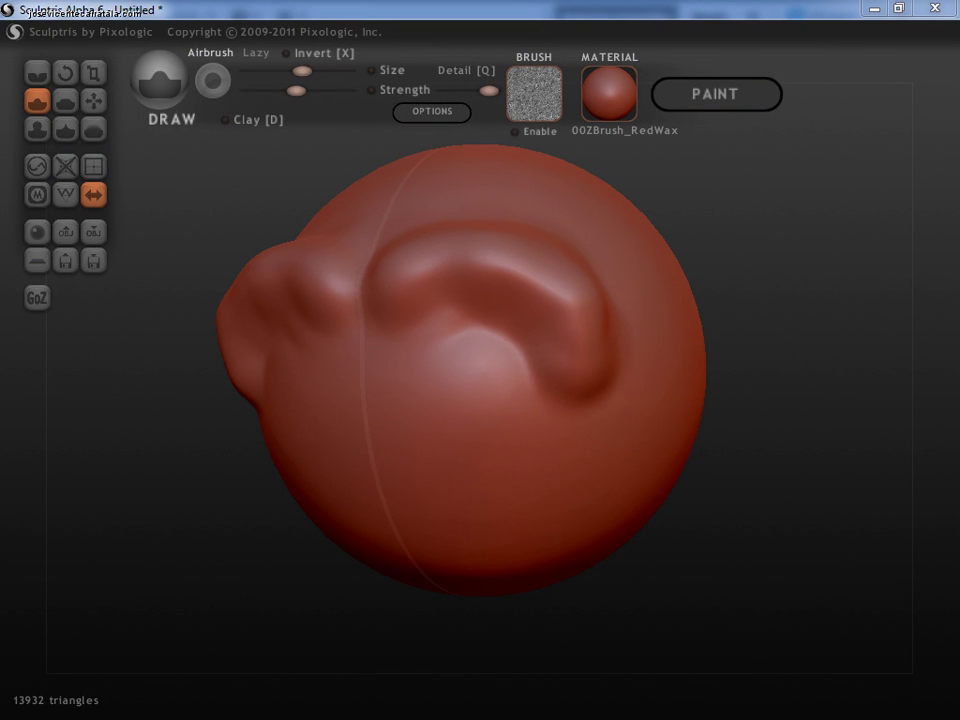
# Step: Turn on the wireframe overlay to reveal the sphere's 13932-triangle mesh
pyautogui.click(63, 198)
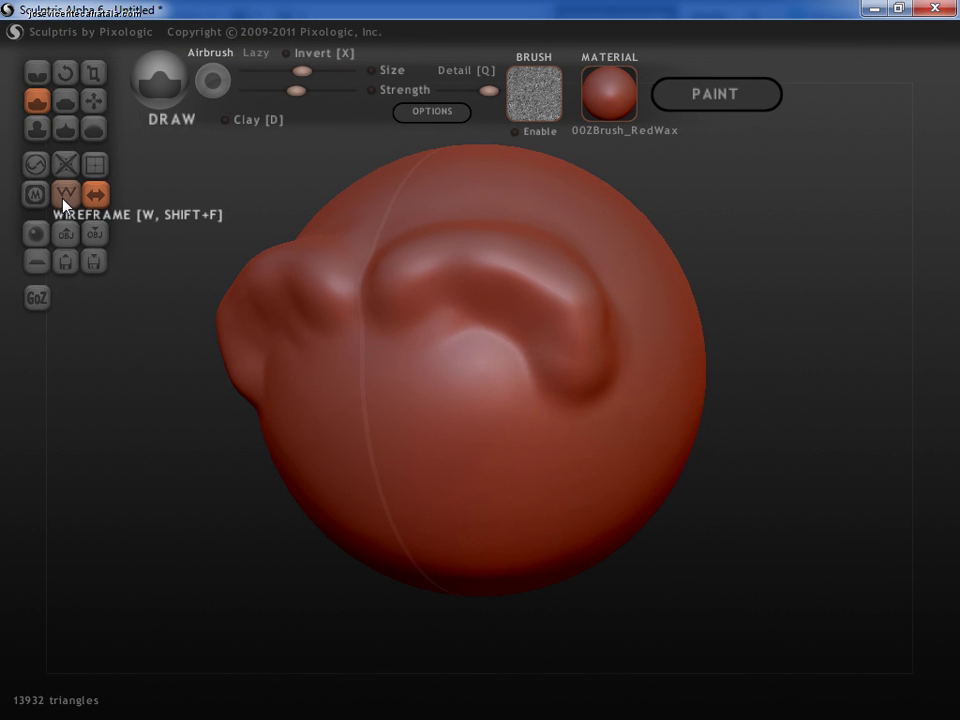
pyautogui.click(63, 199)
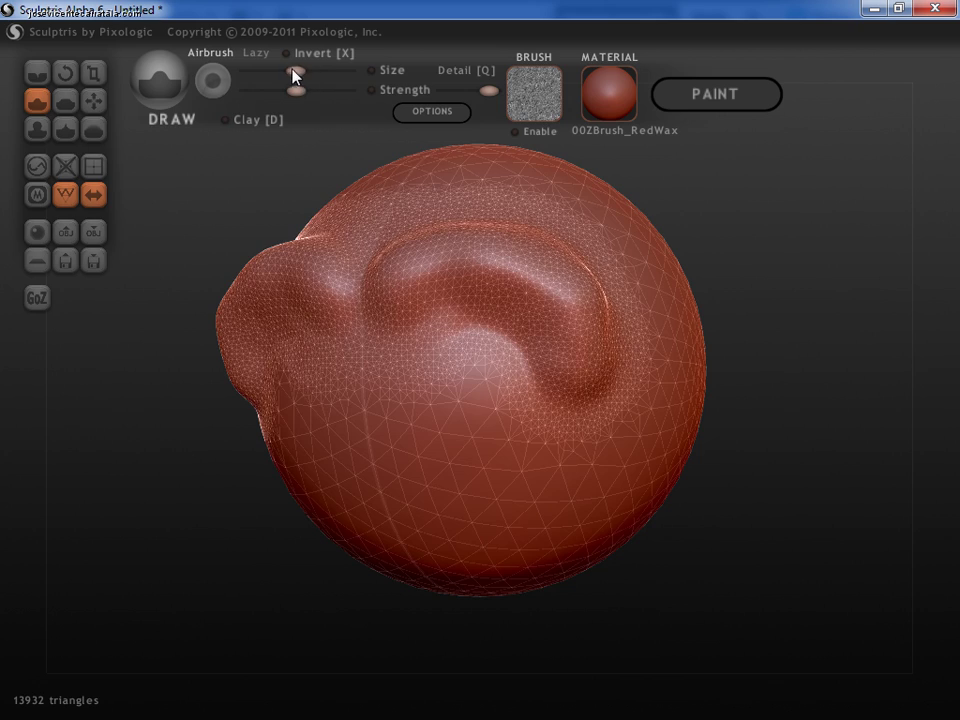
# Step: Shrink the brush size slightly and zoom in close over the sphere's surface
pyautogui.moveTo(293, 75); pyautogui.dragTo(284, 75)
pyautogui.scroll(5, 487, 323)
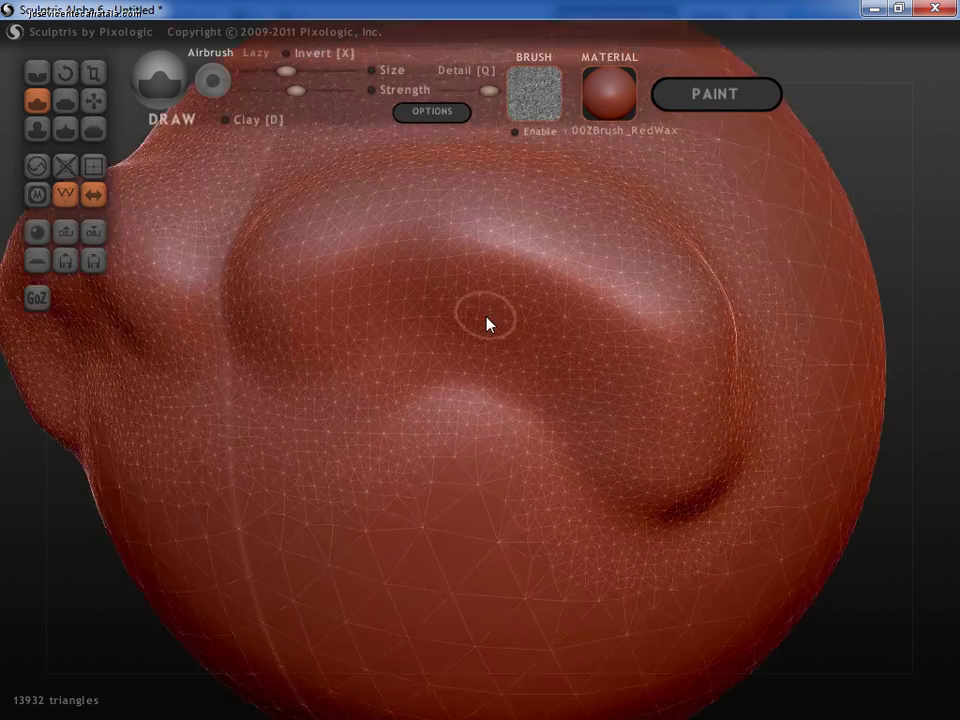
pyautogui.scroll(2, 487, 323)
pyautogui.scroll(2, 446, 351)
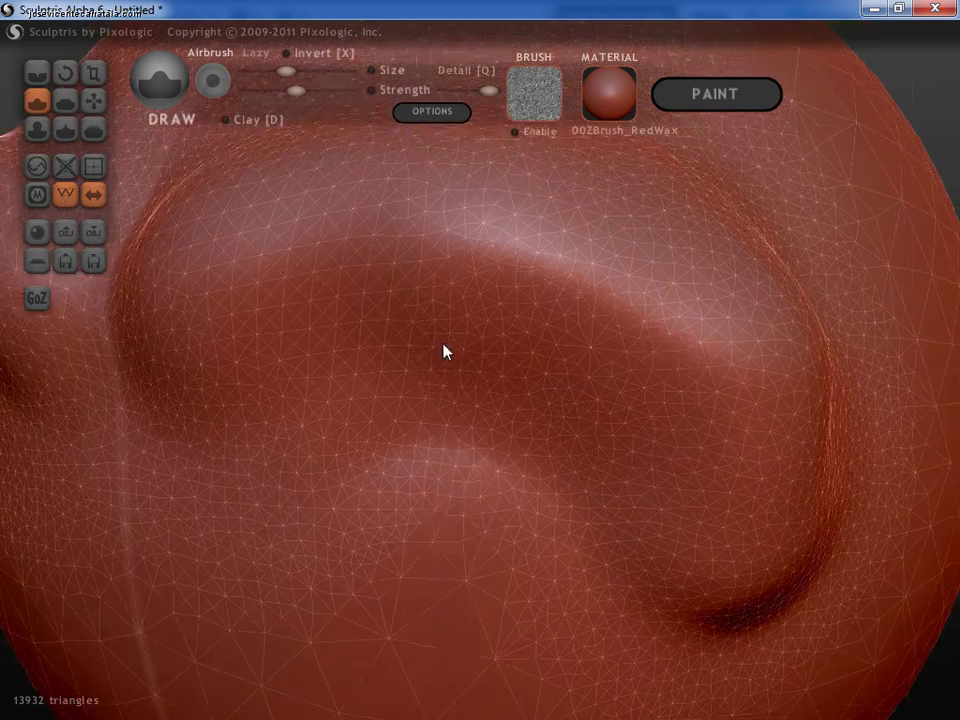
pyautogui.moveTo(446, 351); pyautogui.dragTo(446, 393, button='right')
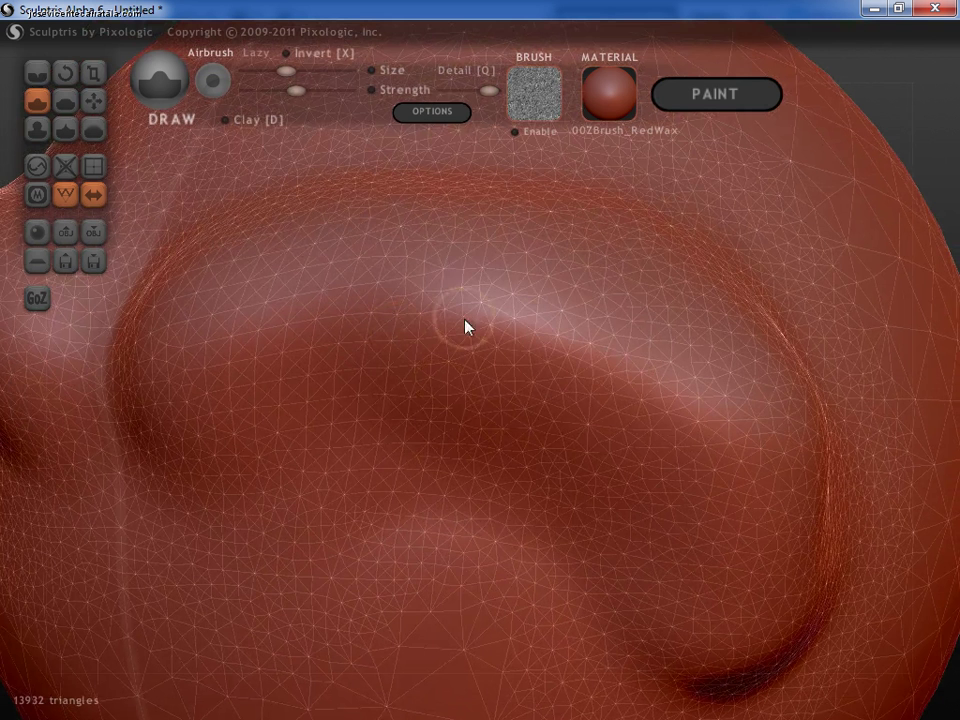
# Step: Draw a short horizontal raised stroke, refining the mesh to 23640 triangles
pyautogui.click(430, 323)
pyautogui.moveTo(430, 323); pyautogui.dragTo(540, 343)
pyautogui.scroll(2, 490, 311)
pyautogui.scroll(1, 490, 311)
pyautogui.scroll(2, 491, 300)
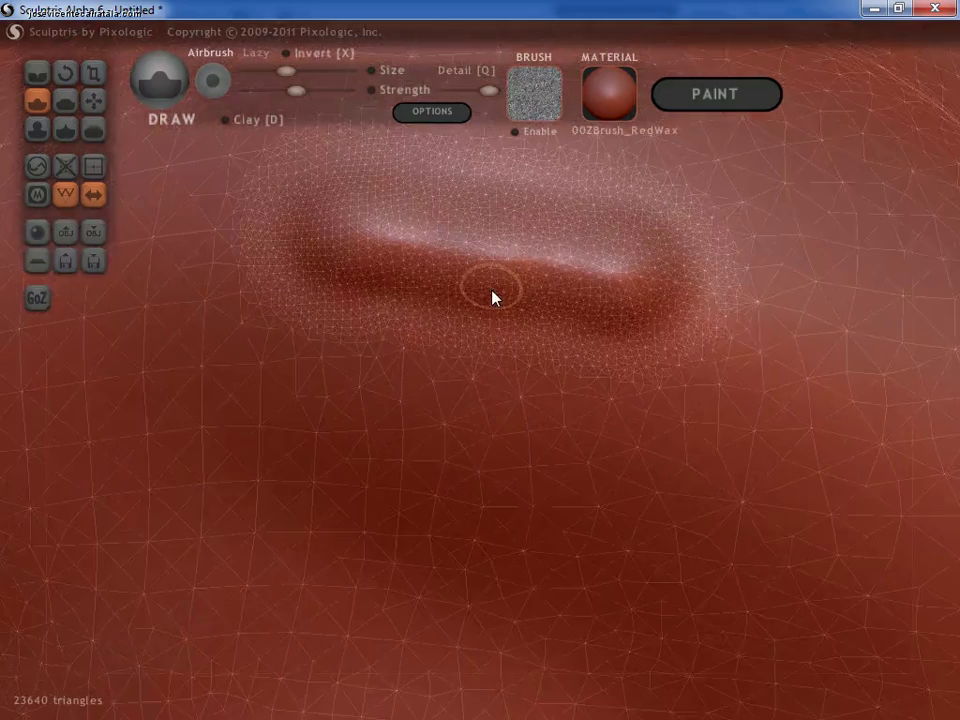
pyautogui.scroll(-2, 492, 297)
pyautogui.scroll(2, 493, 298)
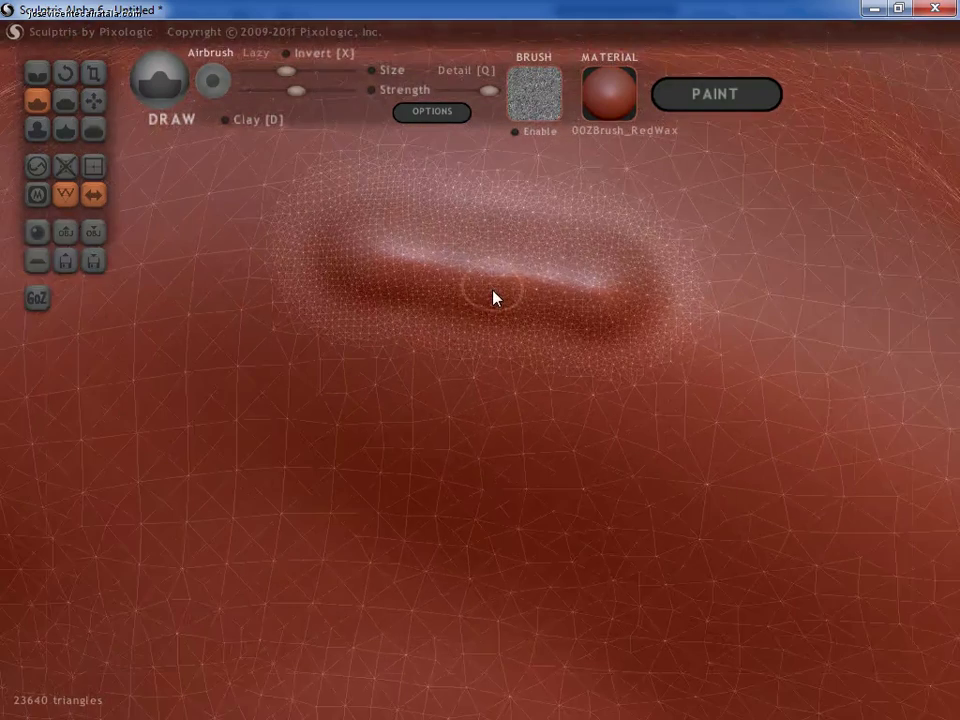
pyautogui.scroll(-2, 493, 297)
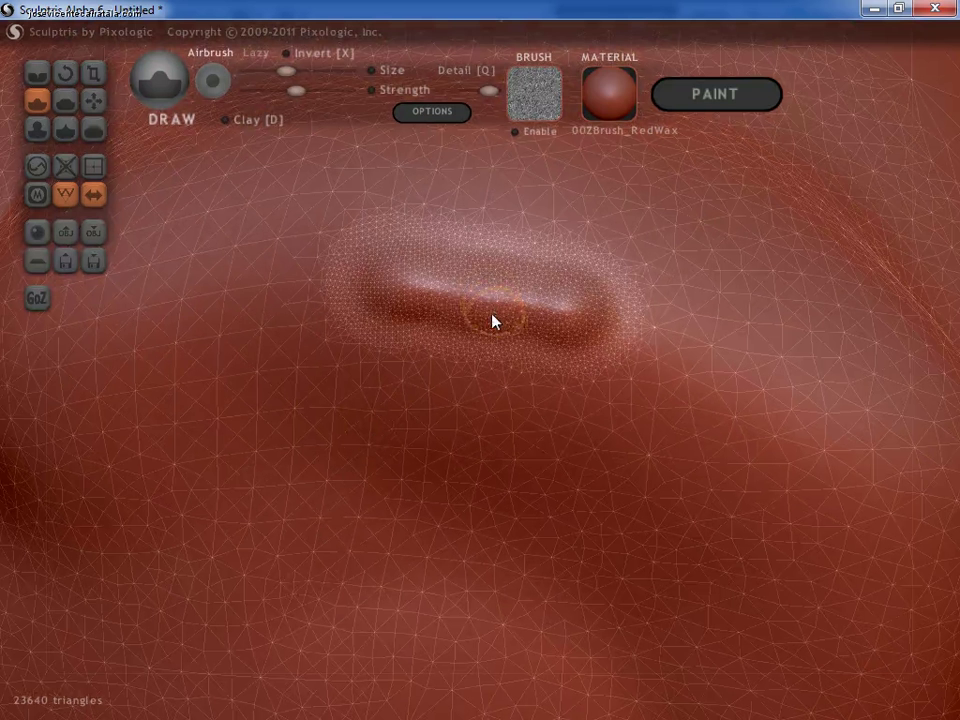
pyautogui.scroll(3, 492, 320)
pyautogui.scroll(3, 476, 379)
pyautogui.scroll(3, 471, 379)
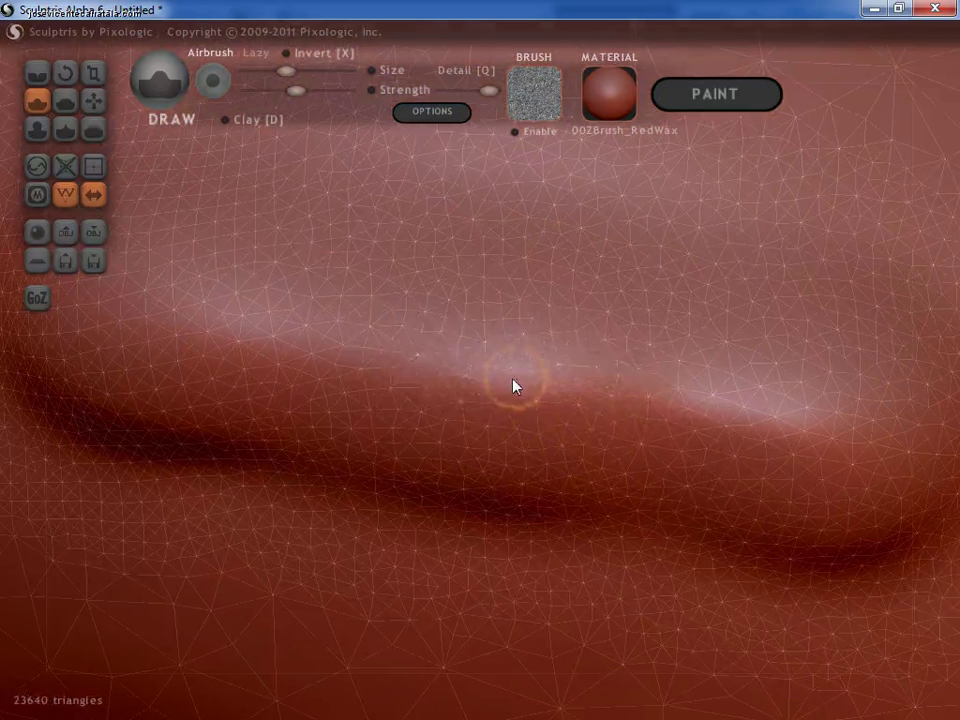
# Step: Draw a small raised cross, then a long stroke with an upward branch (about 86760 triangles)
pyautogui.moveTo(440, 366); pyautogui.dragTo(621, 399)
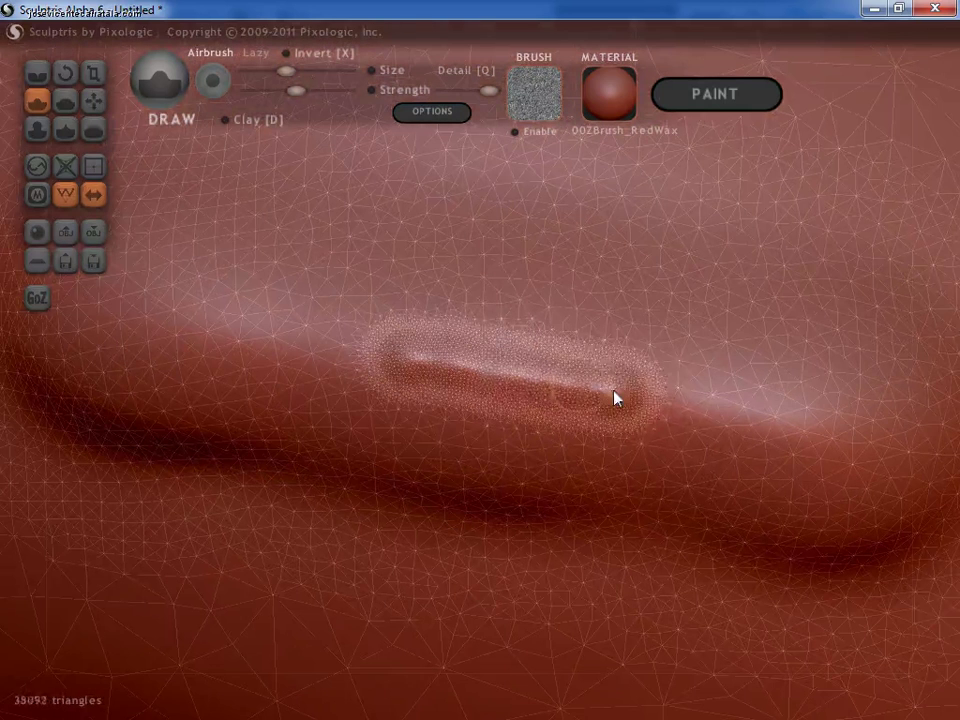
pyautogui.moveTo(521, 289); pyautogui.dragTo(505, 452)
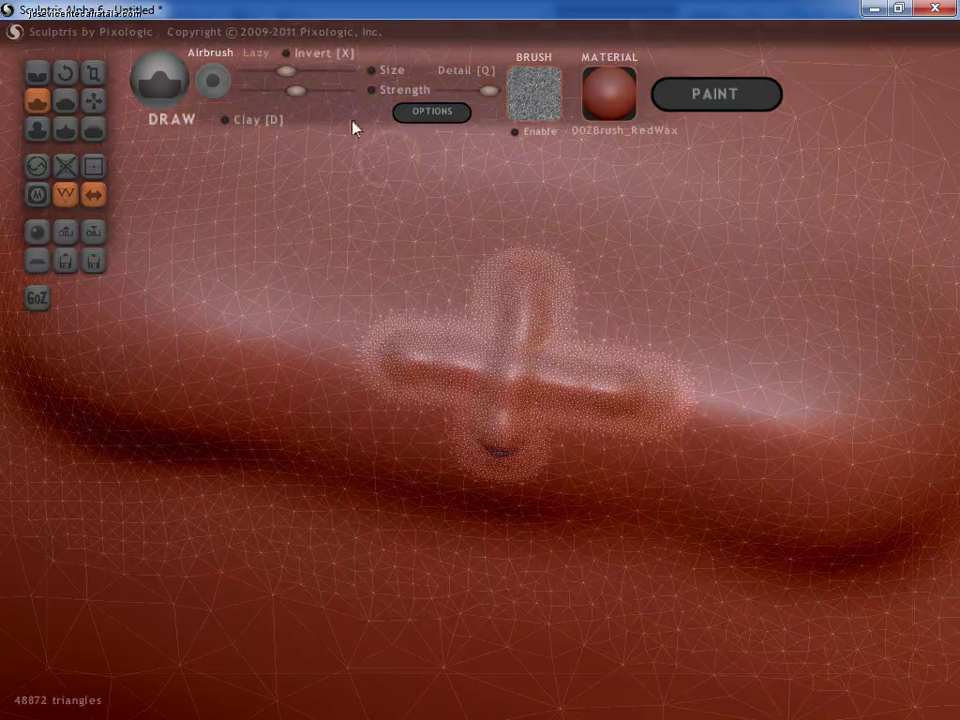
pyautogui.moveTo(403, 223)
pyautogui.mouseDown(button='right')
pyautogui.moveTo(497, 381)
pyautogui.moveTo(589, 399)
pyautogui.moveTo(549, 422)
pyautogui.mouseUp(button='right')
pyautogui.moveTo(440, 388); pyautogui.dragTo(735, 444)
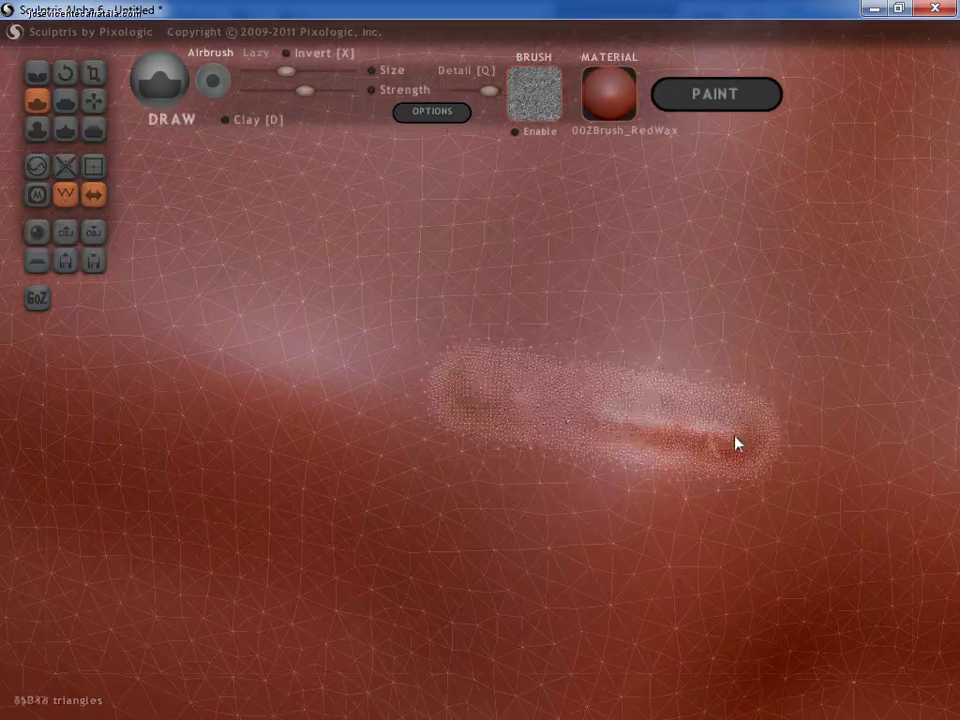
pyautogui.moveTo(450, 388)
pyautogui.mouseDown()
pyautogui.moveTo(748, 437)
pyautogui.moveTo(482, 399)
pyautogui.moveTo(729, 439)
pyautogui.mouseUp()
pyautogui.moveTo(622, 380)
pyautogui.mouseDown()
pyautogui.moveTo(603, 296)
pyautogui.moveTo(563, 454)
pyautogui.moveTo(574, 358)
pyautogui.moveTo(602, 281)
pyautogui.moveTo(565, 531)
pyautogui.moveTo(585, 375)
pyautogui.mouseUp()
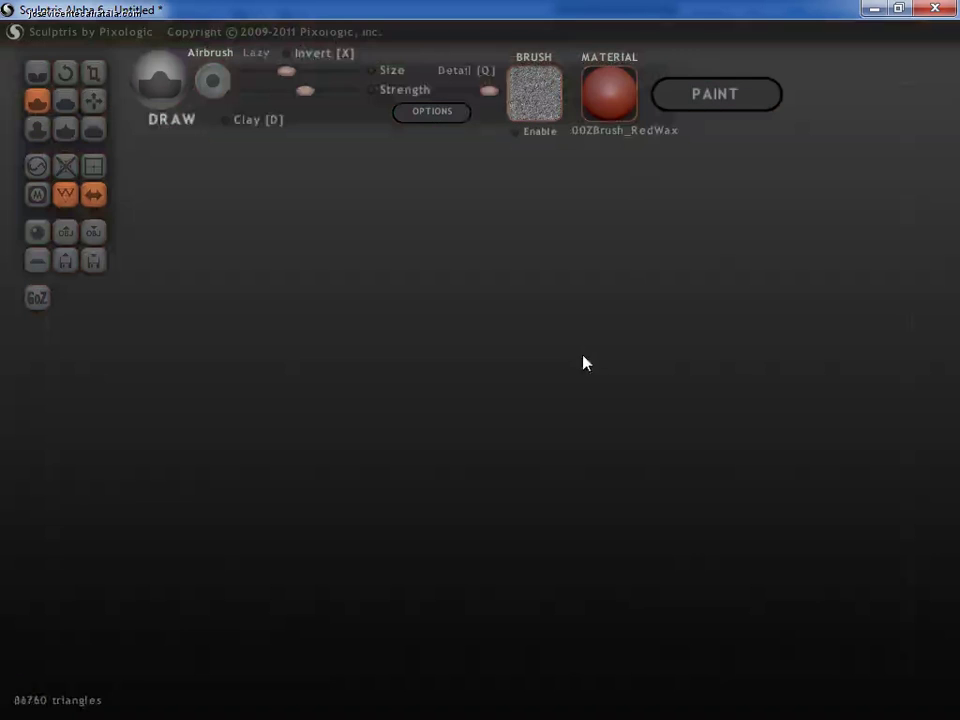
# Step: Zoom out and switch off the wireframe so the sphere renders smooth
pyautogui.scroll(-2, 590, 420)
pyautogui.scroll(-3, 590, 420)
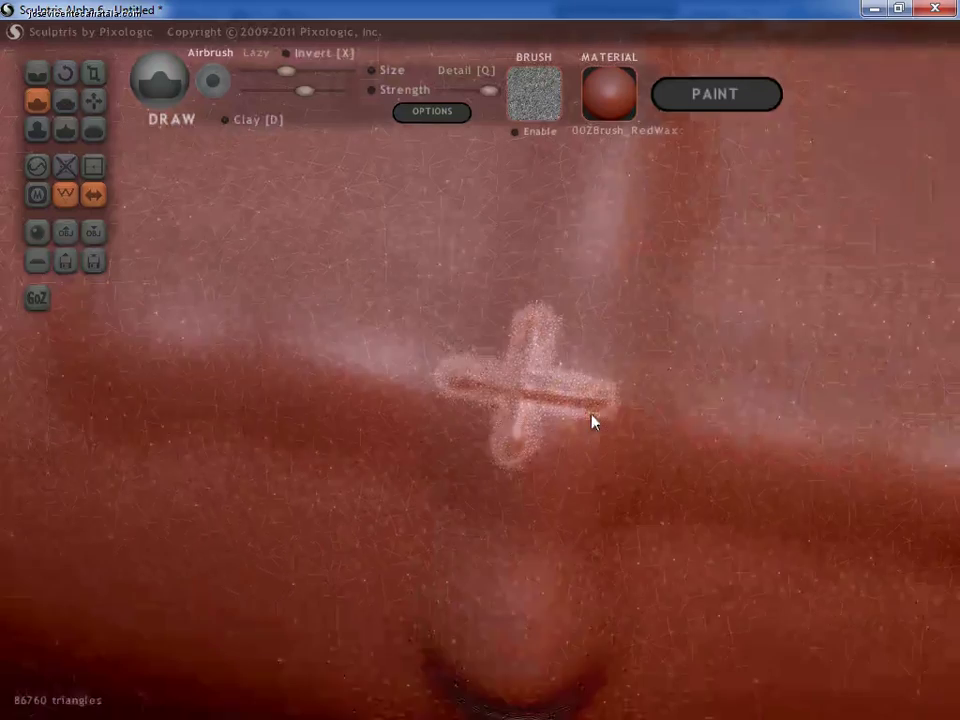
pyautogui.scroll(-2, 590, 420)
pyautogui.scroll(-2, 590, 420)
pyautogui.scroll(-2, 590, 420)
pyautogui.scroll(-2, 590, 420)
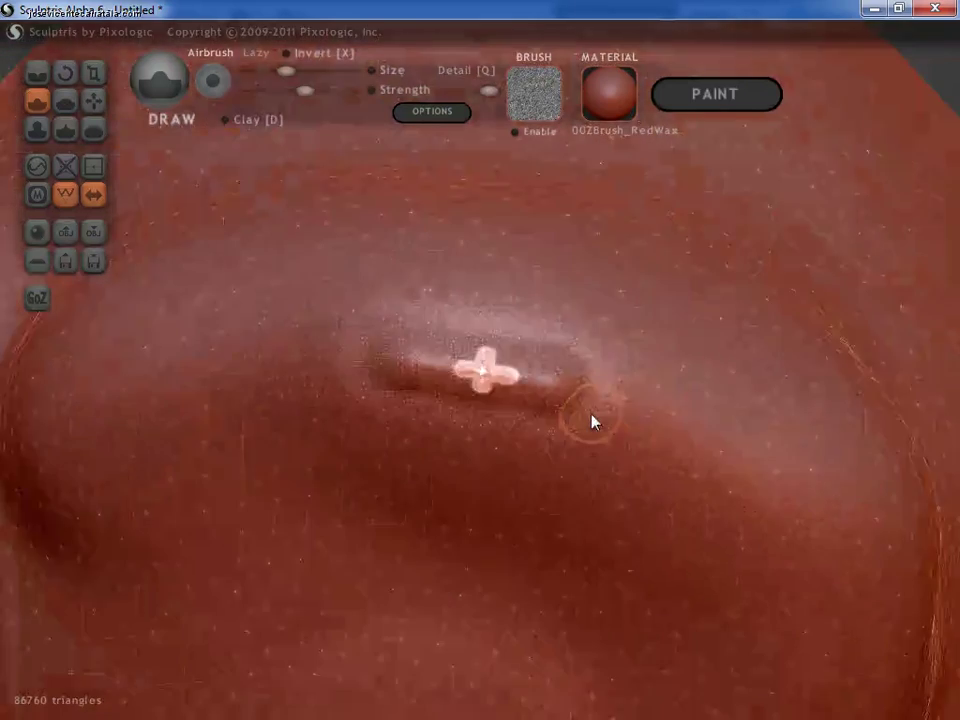
pyautogui.scroll(-2, 590, 420)
pyautogui.scroll(-2, 588, 419)
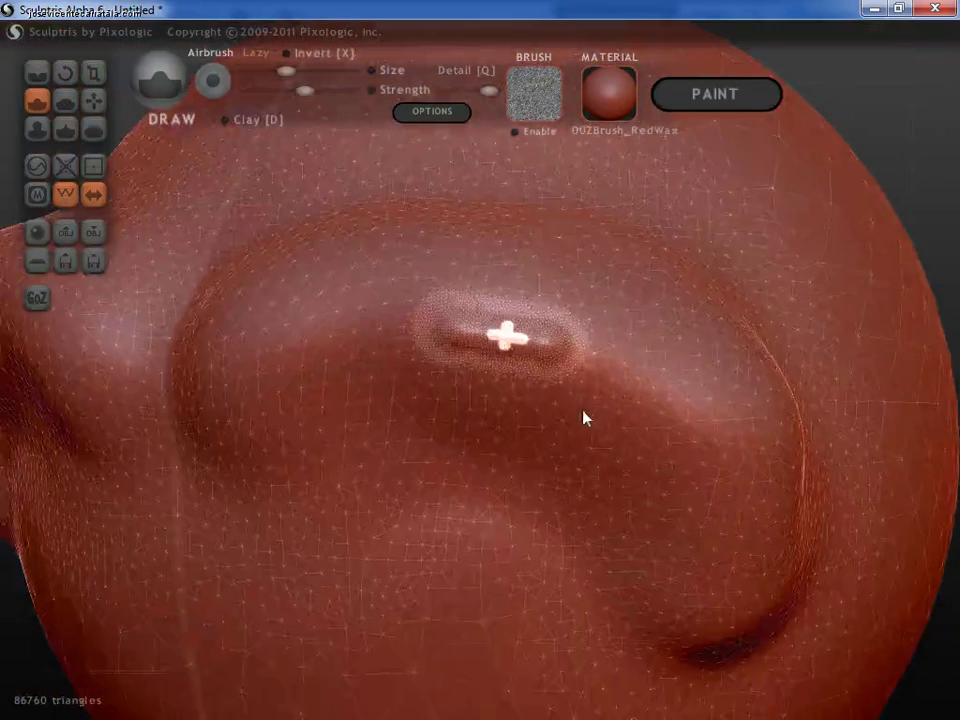
pyautogui.click(66, 195)
# Step: Zoom in and orbit to inspect the small raised cross atop the curved ridge
pyautogui.scroll(2, 470, 350)
pyautogui.scroll(2, 495, 290)
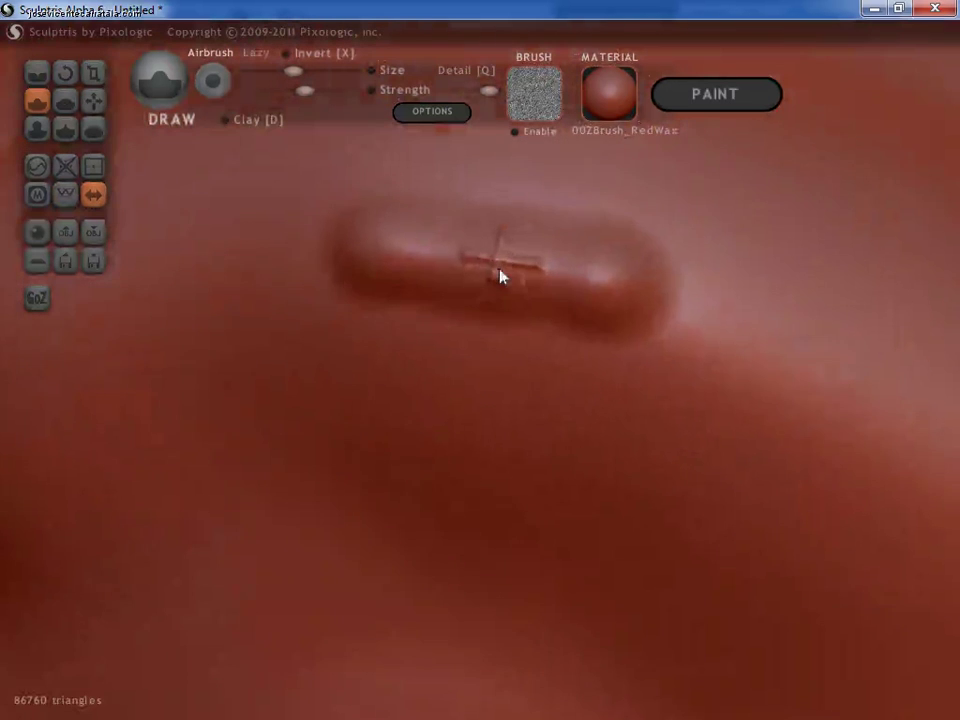
pyautogui.scroll(2, 490, 310)
pyautogui.scroll(3, 482, 280)
pyautogui.moveTo(479, 261); pyautogui.dragTo(461, 418, button='right')
pyautogui.scroll(2, 467, 396)
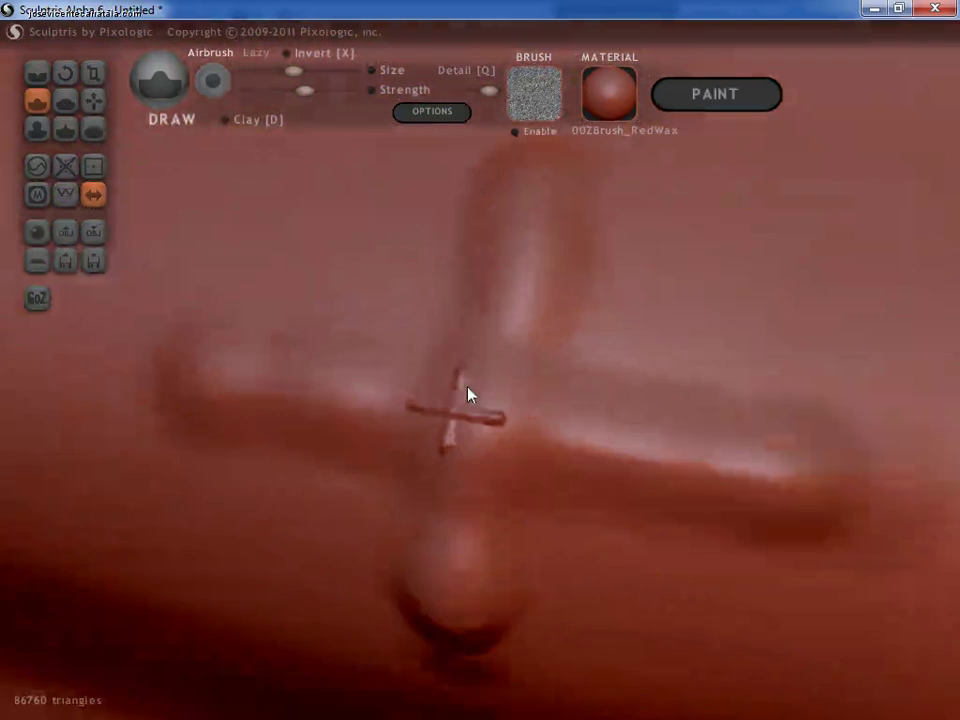
pyautogui.scroll(1, 467, 411)
pyautogui.scroll(1, 474, 390)
pyautogui.scroll(-2, 469, 388)
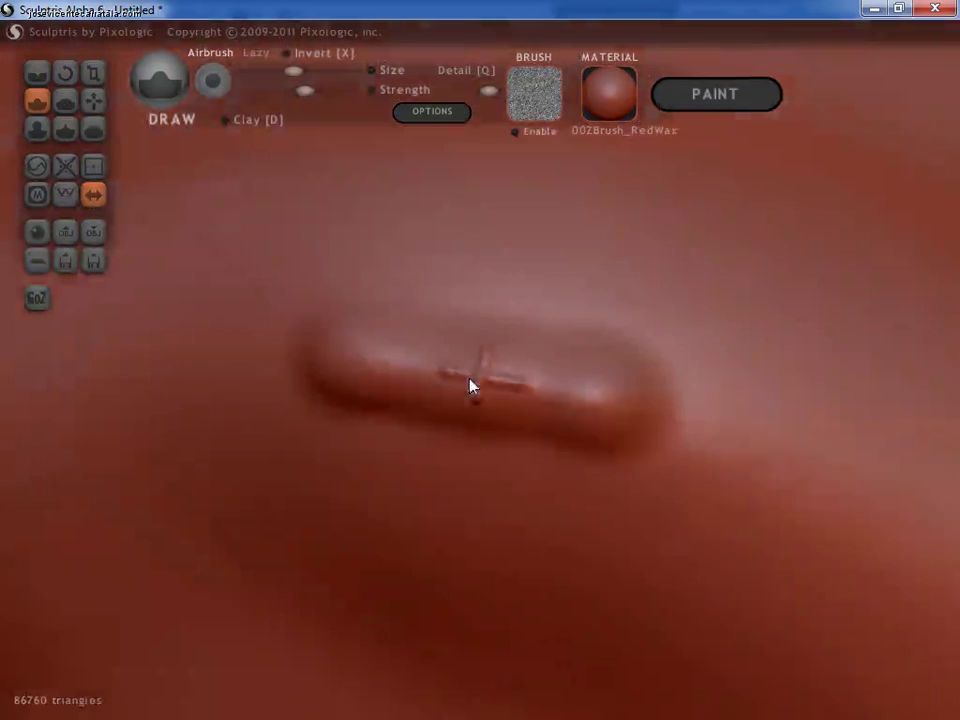
pyautogui.scroll(-2, 469, 388)
pyautogui.scroll(-2, 470, 386)
pyautogui.moveTo(480, 398); pyautogui.dragTo(489, 336, button='right')
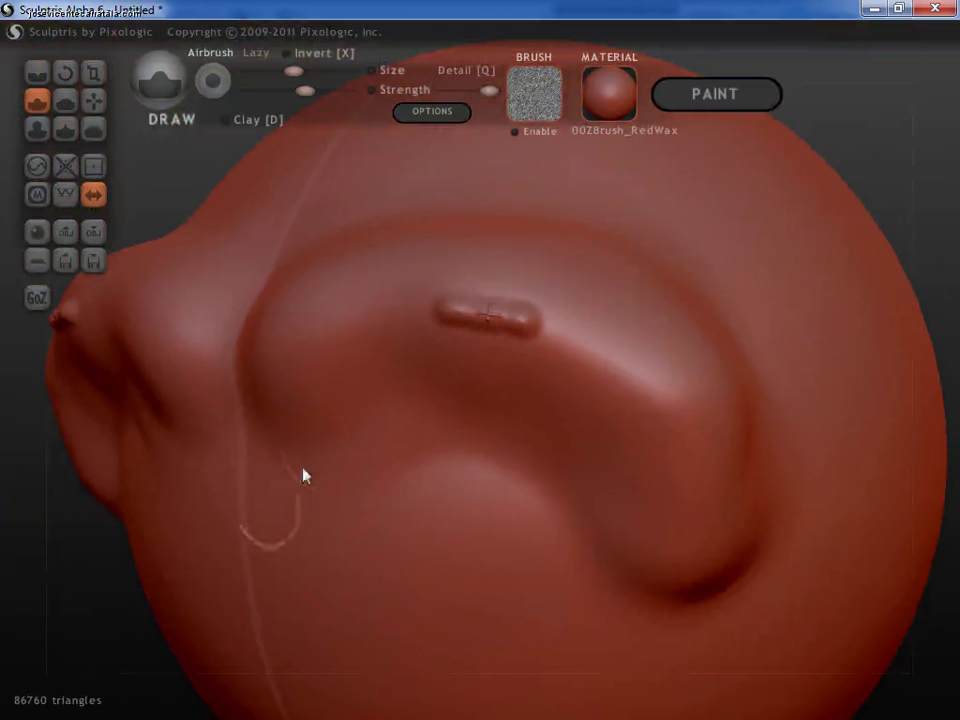
# Step: Add a vertical Draw stroke across the raised bar to form a cross
pyautogui.moveTo(439, 371); pyautogui.dragTo(490, 404, button='right')
pyautogui.scroll(3, 488, 404)
pyautogui.moveTo(405, 385); pyautogui.dragTo(399, 459)
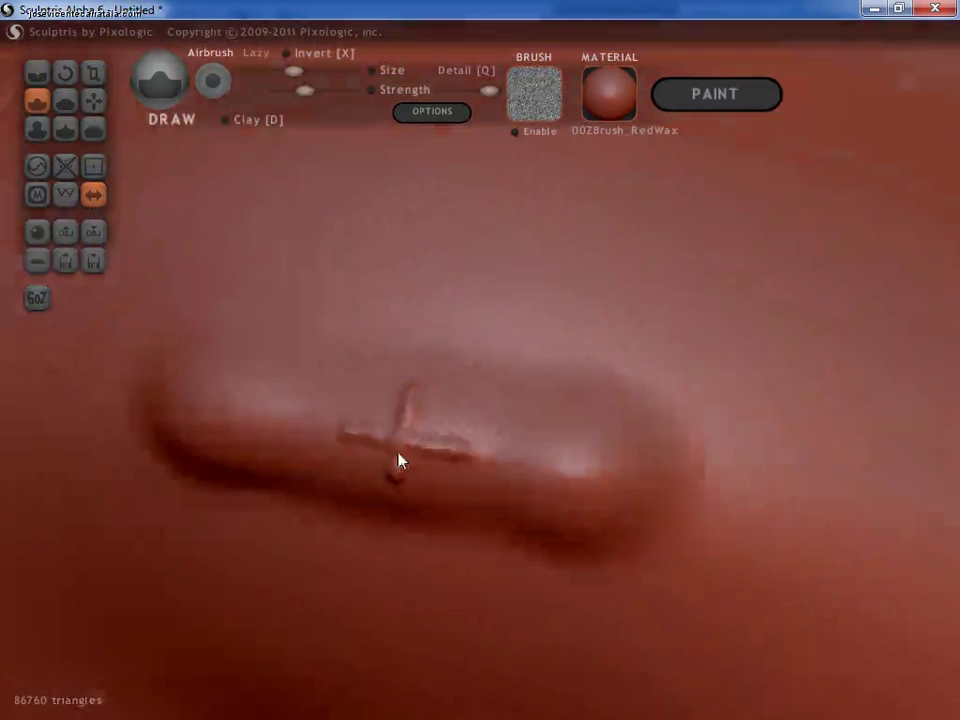
pyautogui.scroll(2, 416, 435)
pyautogui.scroll(-1, 418, 390)
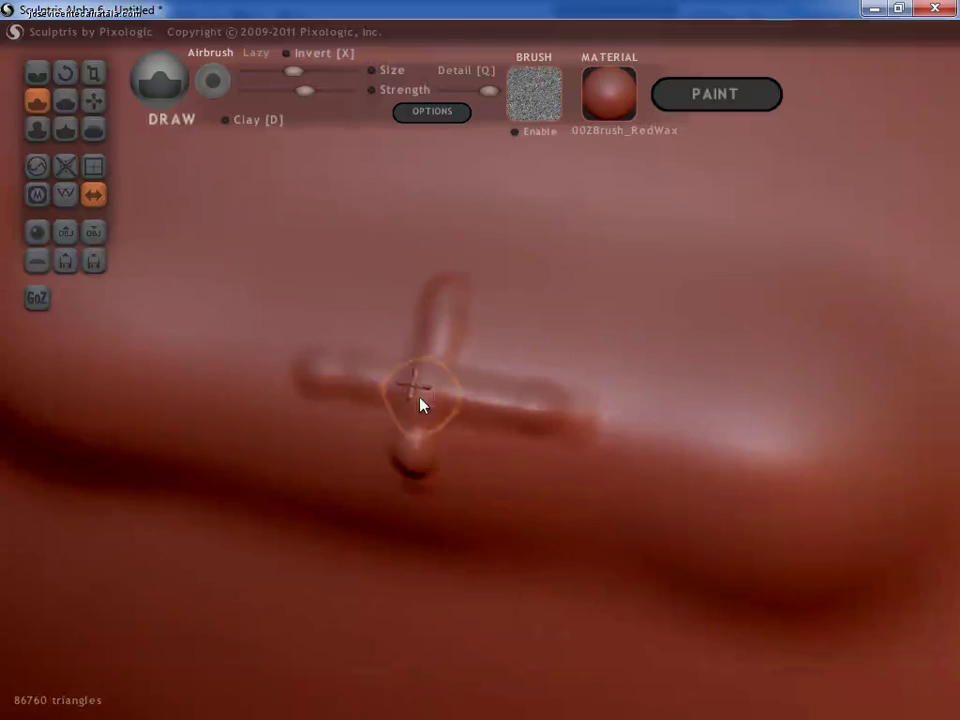
pyautogui.scroll(-3, 402, 450)
# Step: Turn the wireframe back on and add a light stroke on another side of the sphere
pyautogui.click(66, 195)
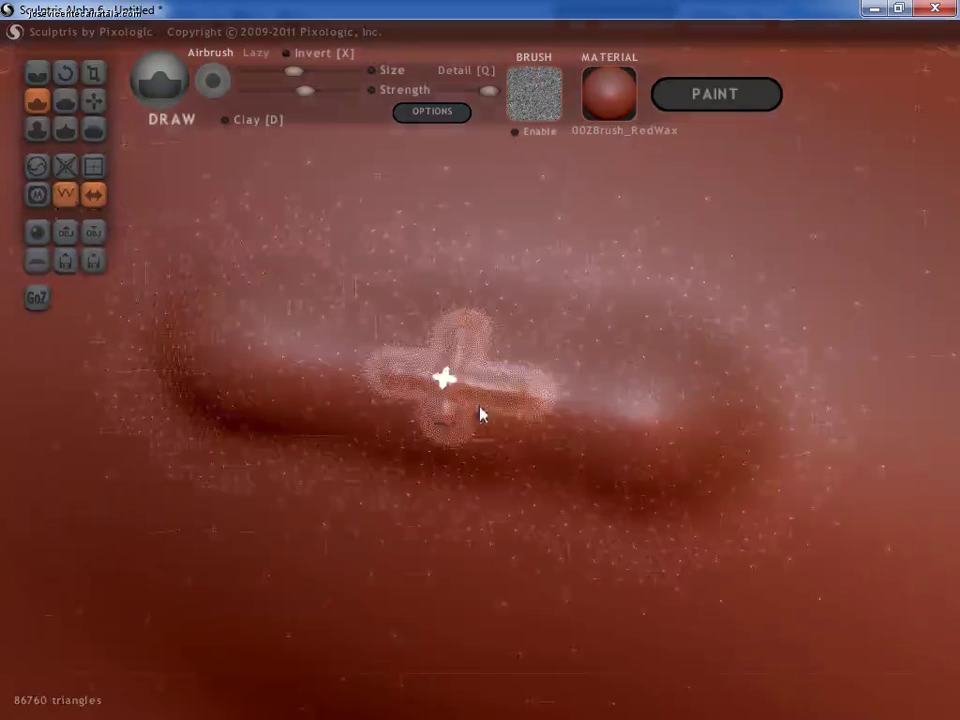
pyautogui.scroll(-3, 480, 413)
pyautogui.scroll(-1, 501, 381)
pyautogui.scroll(-2, 480, 400)
pyautogui.moveTo(456, 428)
pyautogui.mouseDown(button='right')
pyautogui.moveTo(709, 285)
pyautogui.moveTo(560, 382)
pyautogui.mouseUp(button='right')
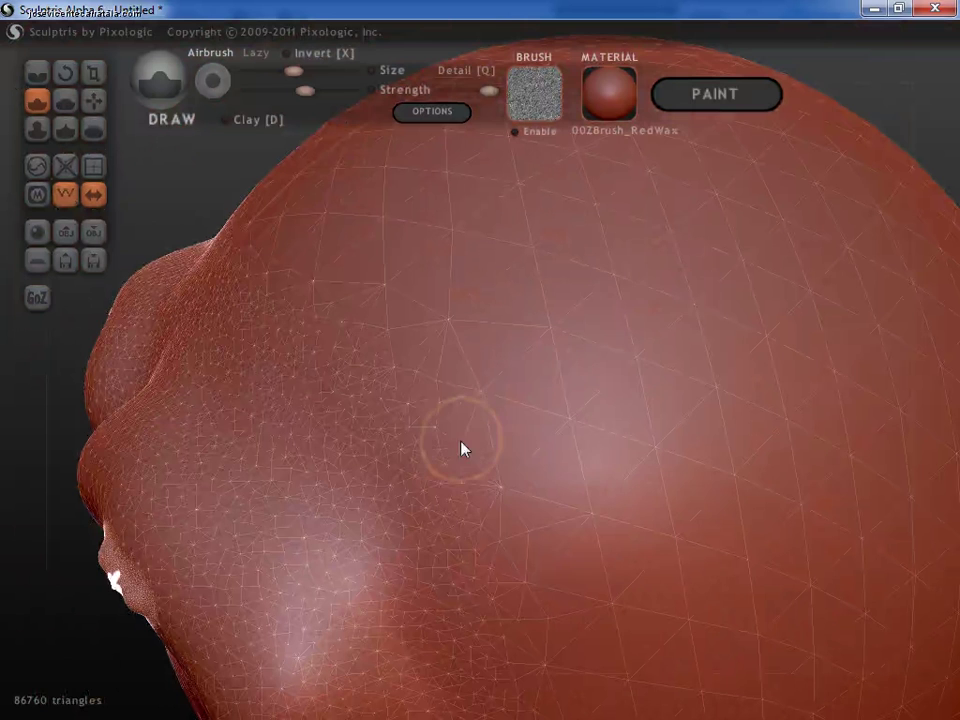
pyautogui.moveTo(463, 448); pyautogui.dragTo(336, 456)
pyautogui.moveTo(336, 457)
pyautogui.mouseDown(button='right')
pyautogui.moveTo(459, 403)
pyautogui.moveTo(452, 411)
pyautogui.moveTo(433, 420)
pyautogui.moveTo(433, 382)
pyautogui.mouseUp(button='right')
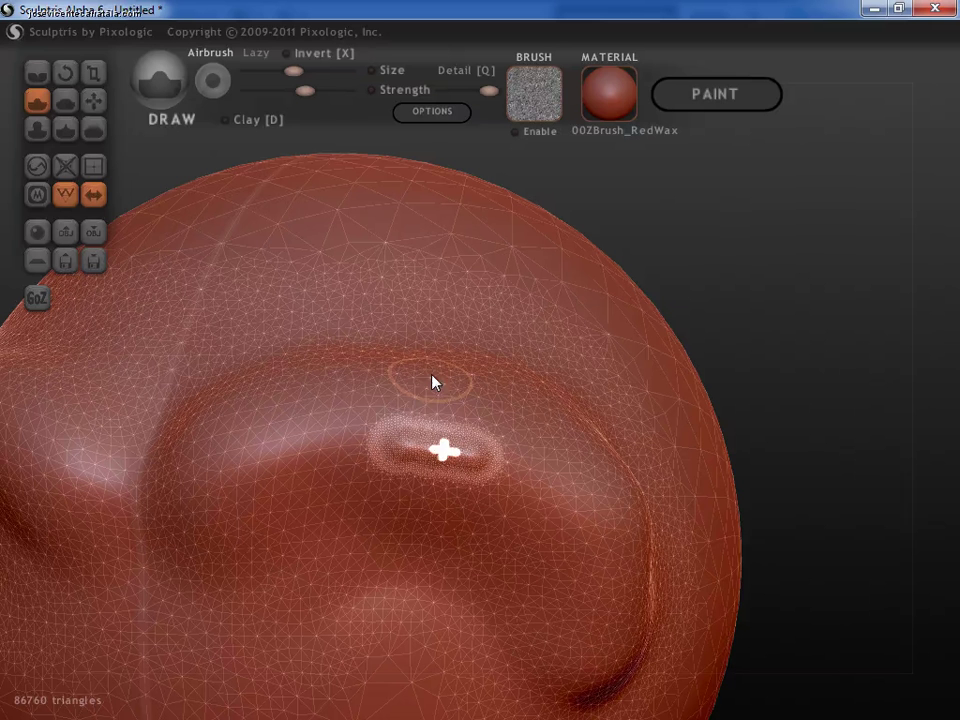
# Step: Switch to the Grab tool and enlarge the brush size
pyautogui.click(95, 104)
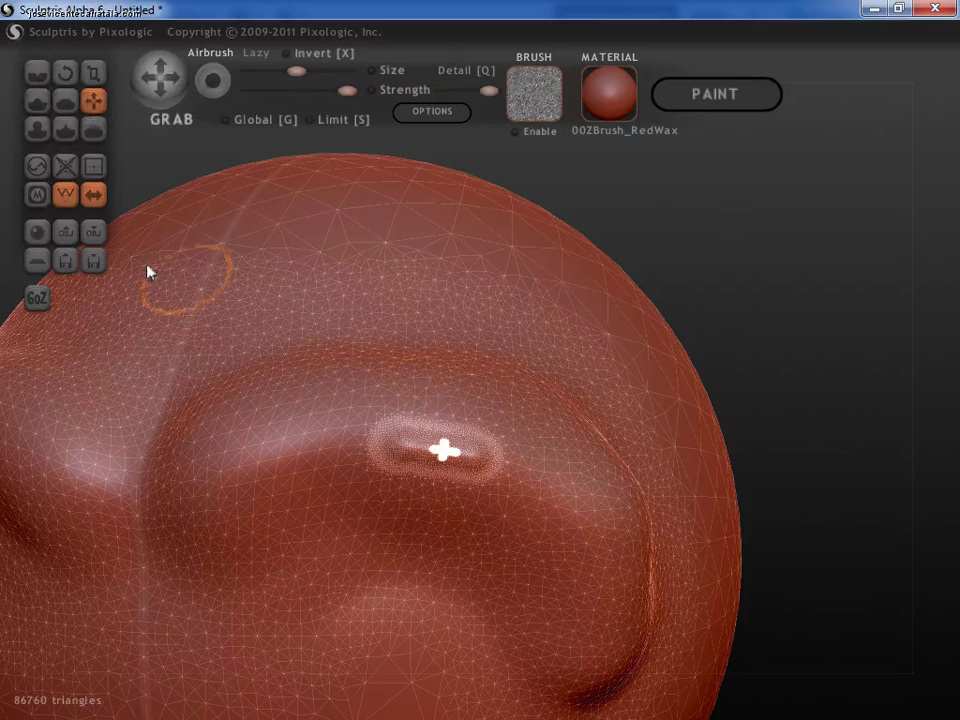
pyautogui.moveTo(596, 444); pyautogui.dragTo(313, 130, button='right')
pyautogui.moveTo(296, 71); pyautogui.dragTo(318, 71)
pyautogui.moveTo(630, 407)
pyautogui.mouseDown(button='right')
pyautogui.moveTo(491, 394)
pyautogui.moveTo(504, 407)
pyautogui.mouseUp(button='right')
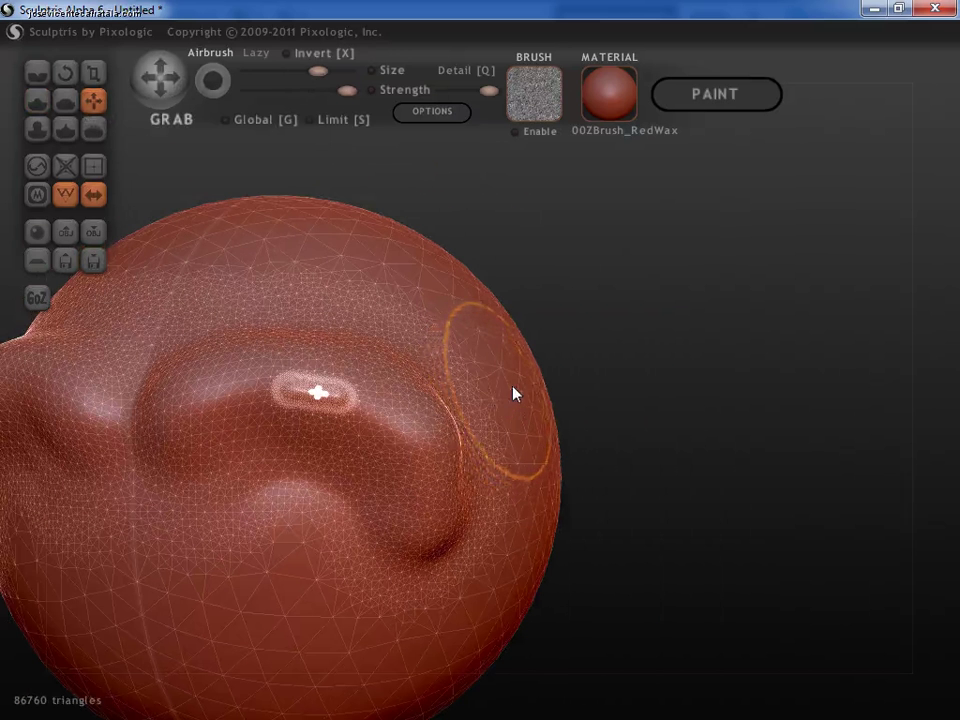
# Step: Pull a long arm out of the sphere's right side
pyautogui.moveTo(512, 392); pyautogui.dragTo(776, 373)
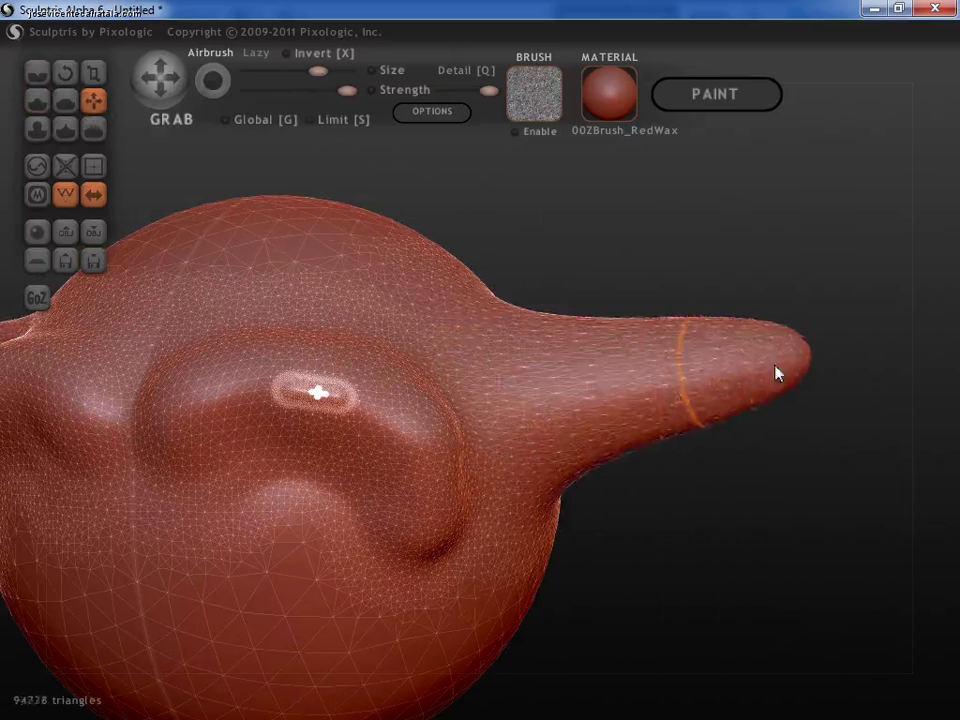
pyautogui.moveTo(776, 373); pyautogui.dragTo(476, 407, button='right')
pyautogui.moveTo(476, 407); pyautogui.dragTo(827, 354)
pyautogui.moveTo(827, 354); pyautogui.dragTo(491, 444, button='right')
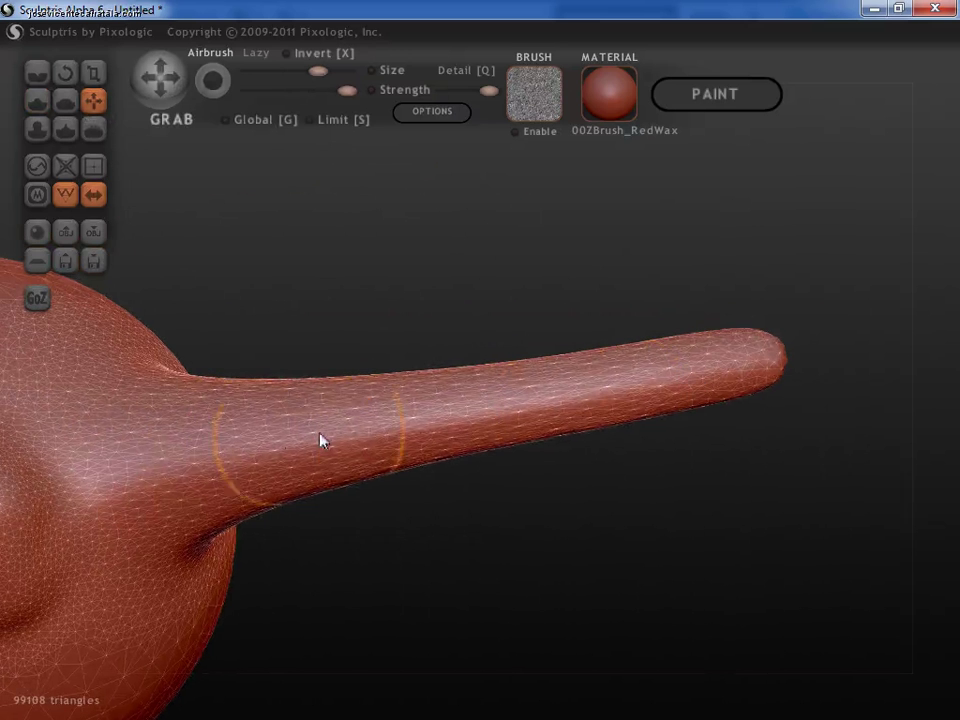
pyautogui.moveTo(452, 429); pyautogui.dragTo(476, 441, button='right')
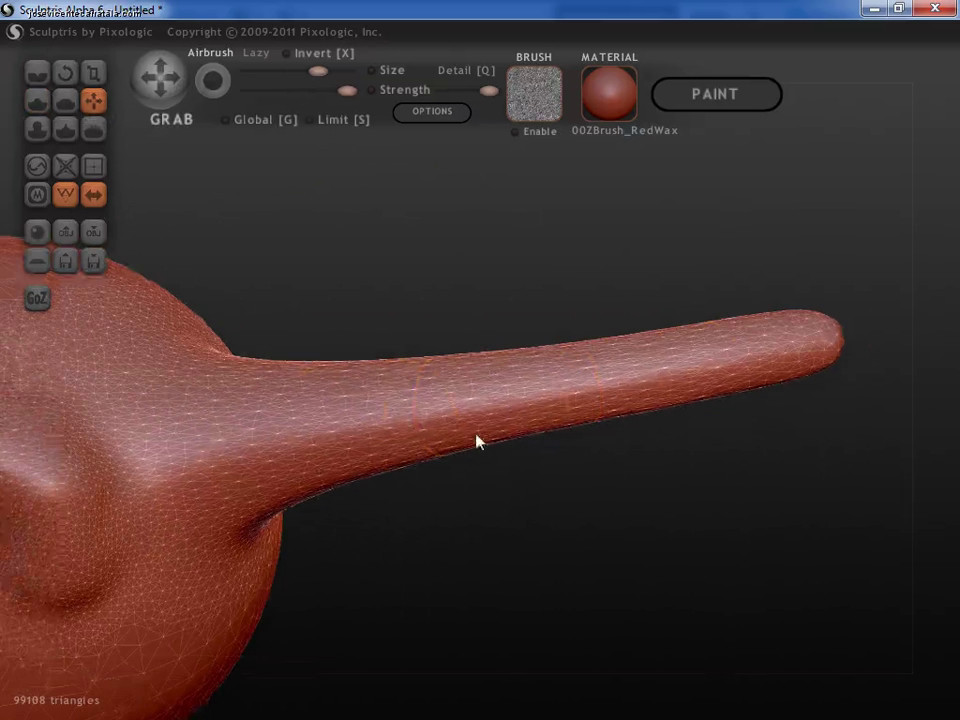
pyautogui.scroll(3, 281, 441)
pyautogui.scroll(3, 350, 424)
pyautogui.moveTo(350, 424)
pyautogui.mouseDown(button='right')
pyautogui.moveTo(311, 489)
pyautogui.moveTo(467, 459)
pyautogui.moveTo(452, 253)
pyautogui.mouseUp(button='right')
# Step: Pull a finger down from the arm's underside and bend it into a horizontal prong
pyautogui.moveTo(452, 253)
pyautogui.mouseDown()
pyautogui.moveTo(481, 308)
pyautogui.moveTo(531, 529)
pyautogui.mouseUp()
pyautogui.moveTo(531, 529); pyautogui.dragTo(480, 377, button='right')
pyautogui.moveTo(480, 377); pyautogui.dragTo(508, 568)
pyautogui.moveTo(508, 568)
pyautogui.mouseDown(button='right')
pyautogui.moveTo(403, 516)
pyautogui.moveTo(426, 407)
pyautogui.mouseUp(button='right')
pyautogui.moveTo(426, 407)
pyautogui.mouseDown()
pyautogui.moveTo(801, 373)
pyautogui.moveTo(686, 392)
pyautogui.mouseUp()
pyautogui.moveTo(463, 386)
pyautogui.mouseDown(button='right')
pyautogui.moveTo(326, 422)
pyautogui.moveTo(446, 374)
pyautogui.mouseUp(button='right')
# Step: Flatten the lower prong into a lobe and stretch both lobes downward
pyautogui.moveTo(446, 374)
pyautogui.mouseDown()
pyautogui.moveTo(313, 441)
pyautogui.moveTo(384, 493)
pyautogui.moveTo(528, 560)
pyautogui.mouseUp()
pyautogui.moveTo(528, 560); pyautogui.dragTo(677, 519, button='right')
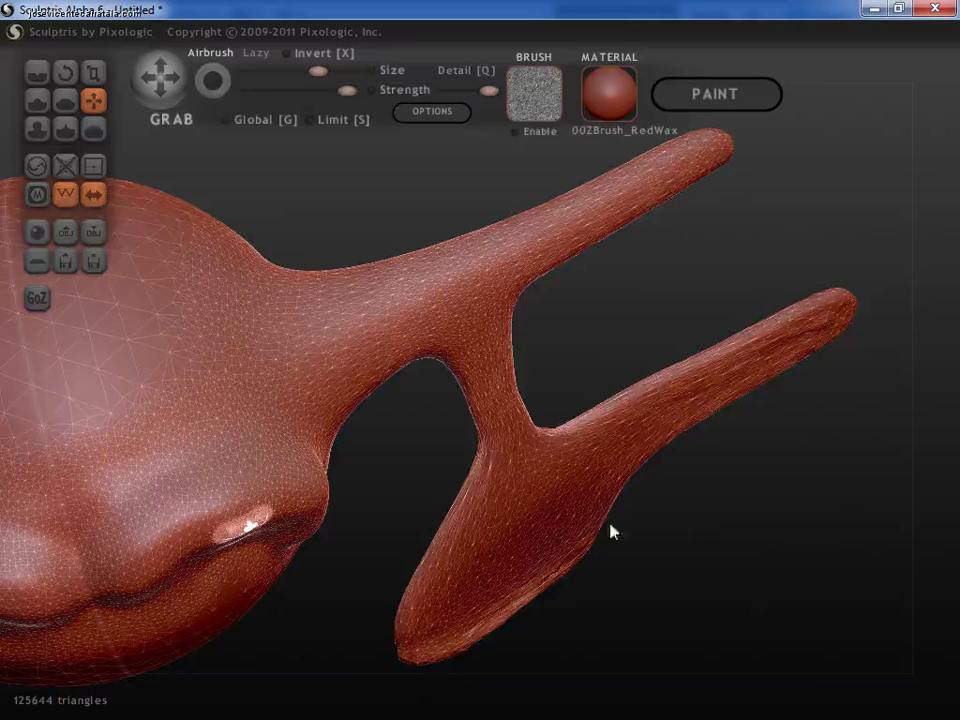
pyautogui.moveTo(611, 529); pyautogui.dragTo(626, 435, button='right')
pyautogui.moveTo(626, 435)
pyautogui.mouseDown()
pyautogui.moveTo(648, 468)
pyautogui.moveTo(767, 566)
pyautogui.mouseUp()
pyautogui.moveTo(767, 566); pyautogui.dragTo(596, 389, button='right')
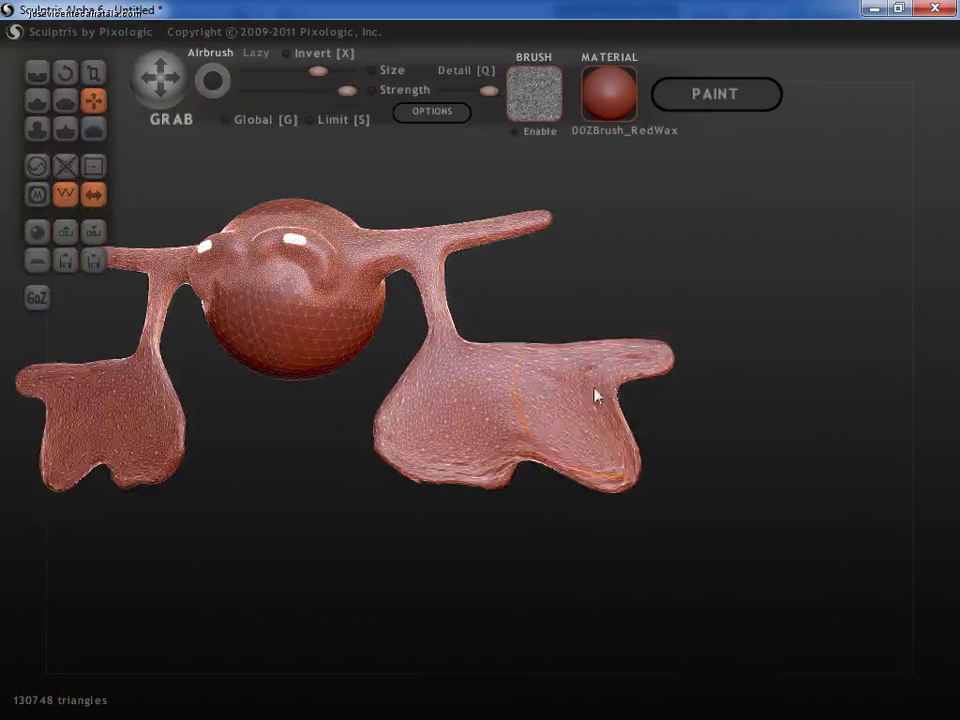
pyautogui.moveTo(596, 389)
pyautogui.mouseDown()
pyautogui.moveTo(619, 510)
pyautogui.moveTo(650, 580)
pyautogui.mouseUp()
pyautogui.moveTo(363, 406); pyautogui.dragTo(169, 306, button='right')
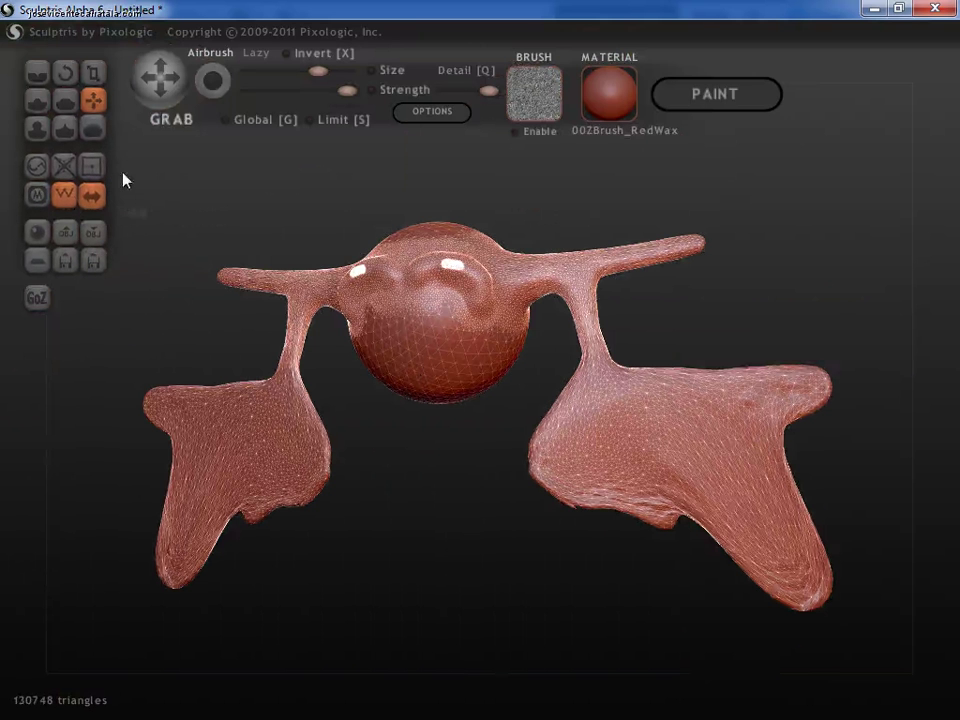
# Step: Request a new sphere and choose NEW SCENE in the Create sphere dialog
pyautogui.click(36, 234)
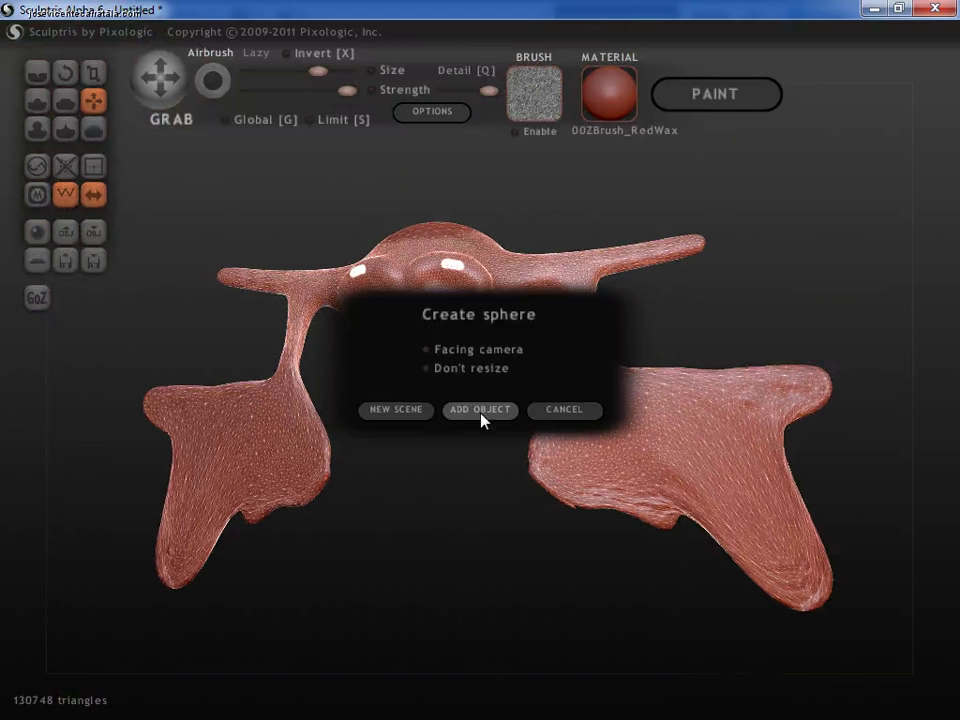
pyautogui.click(385, 420)
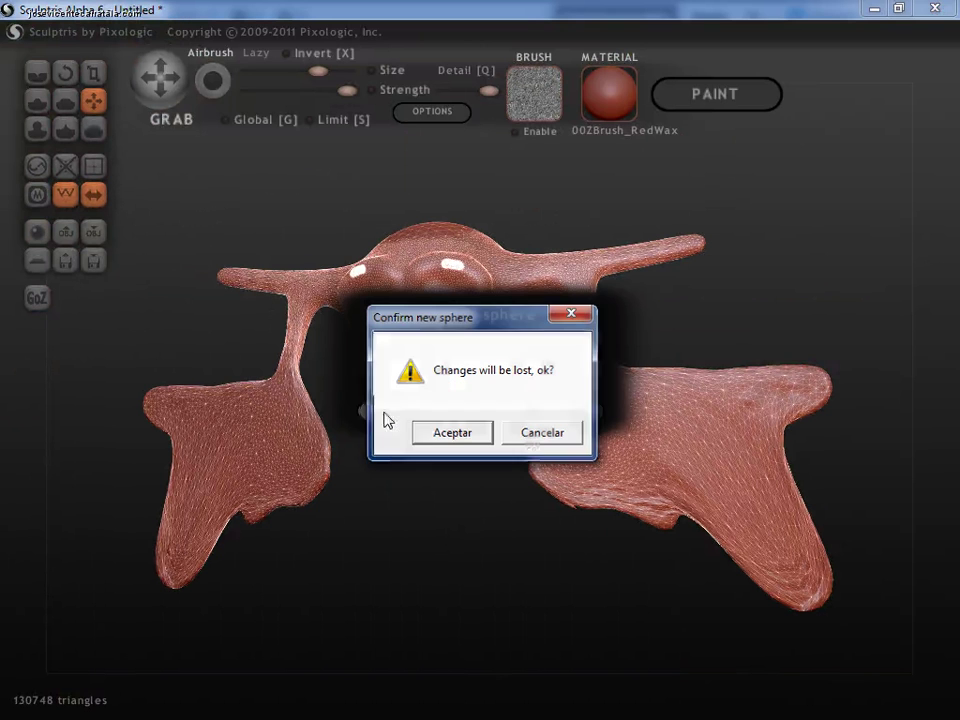
# Step: Confirm with Aceptar to replace the old model with a fresh sphere, and frame it
pyautogui.click(446, 436)
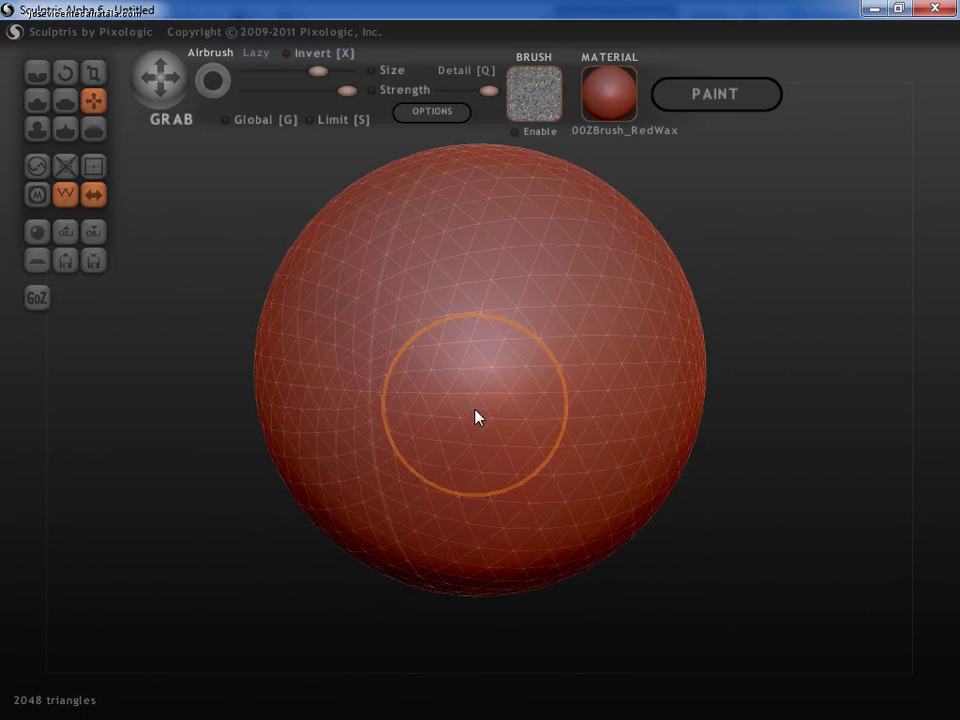
pyautogui.moveTo(476, 416); pyautogui.dragTo(465, 402, button='right')
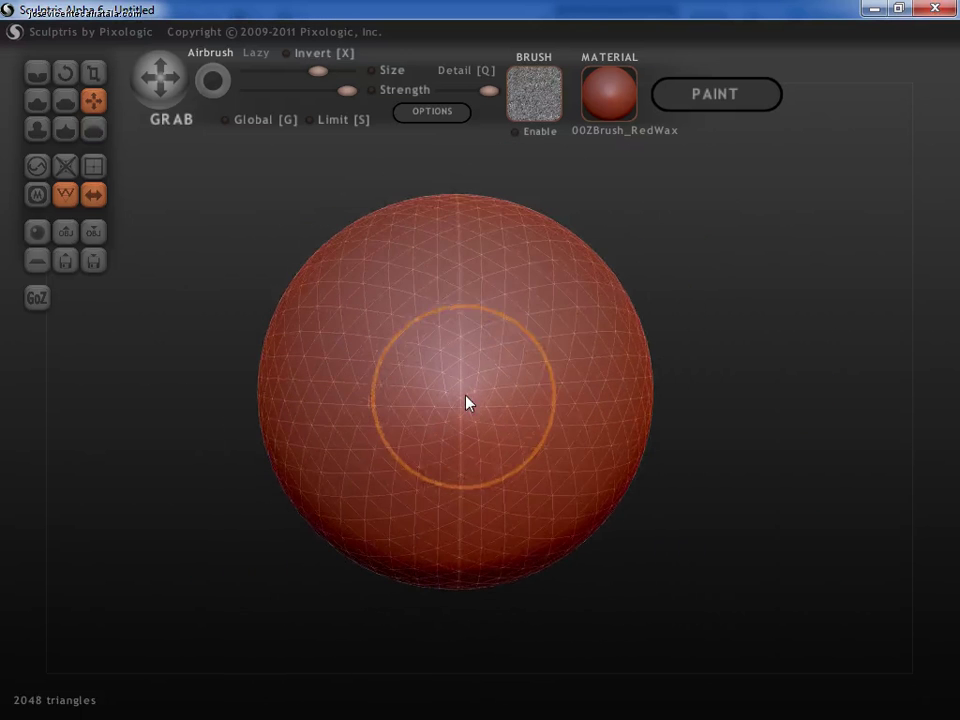
pyautogui.moveTo(559, 386)
pyautogui.mouseDown(button='right')
pyautogui.moveTo(393, 416)
pyautogui.moveTo(428, 386)
pyautogui.mouseUp(button='right')
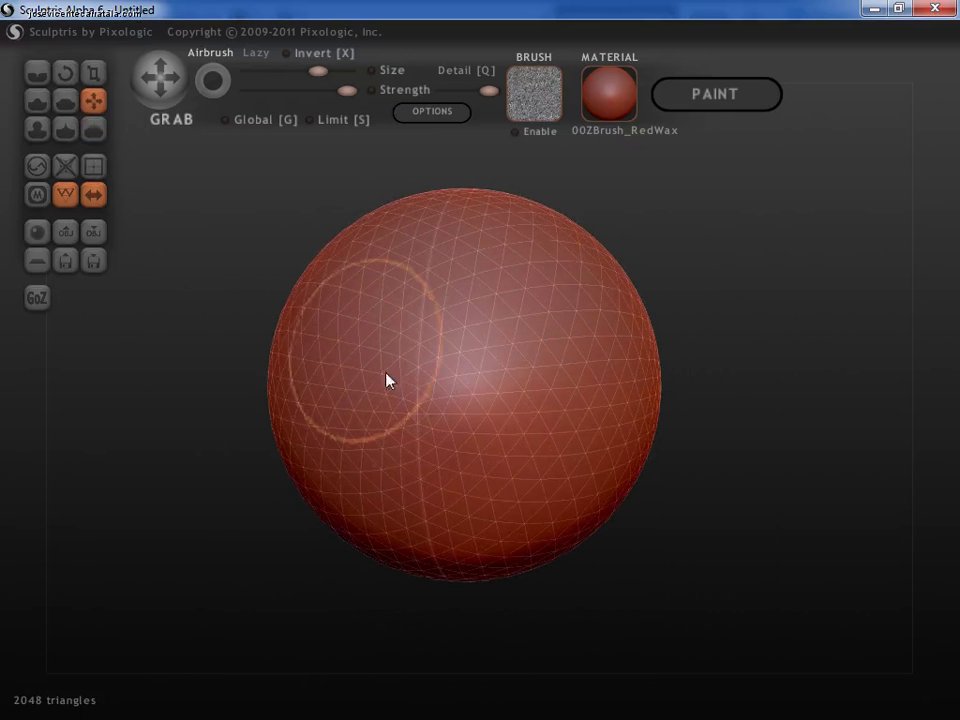
pyautogui.keyDown('alt'); pyautogui.moveTo(388, 380); pyautogui.dragTo(390, 330, button='right'); pyautogui.keyUp('alt')
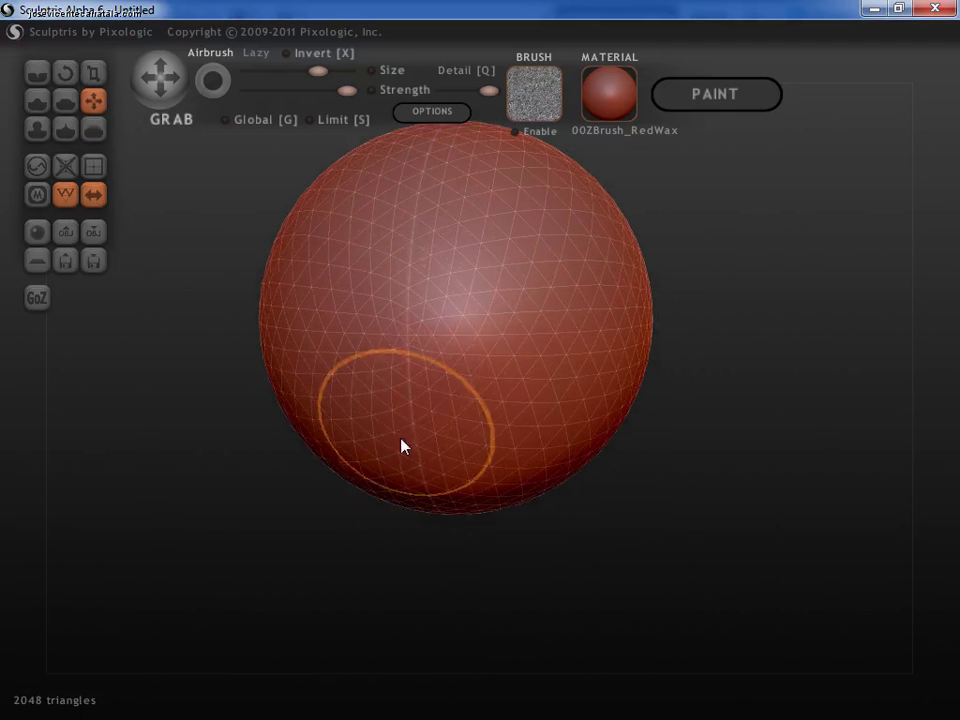
# Step: Grab the sphere's bottom down into a long cone forming the neck
pyautogui.keyDown('shift'); pyautogui.moveTo(401, 446); pyautogui.dragTo(489, 514, button='right'); pyautogui.keyUp('shift')
pyautogui.moveTo(489, 521)
pyautogui.mouseDown()
pyautogui.moveTo(488, 572)
pyautogui.moveTo(489, 489)
pyautogui.moveTo(489, 564)
pyautogui.mouseUp()
pyautogui.scroll(-3, 491, 565)
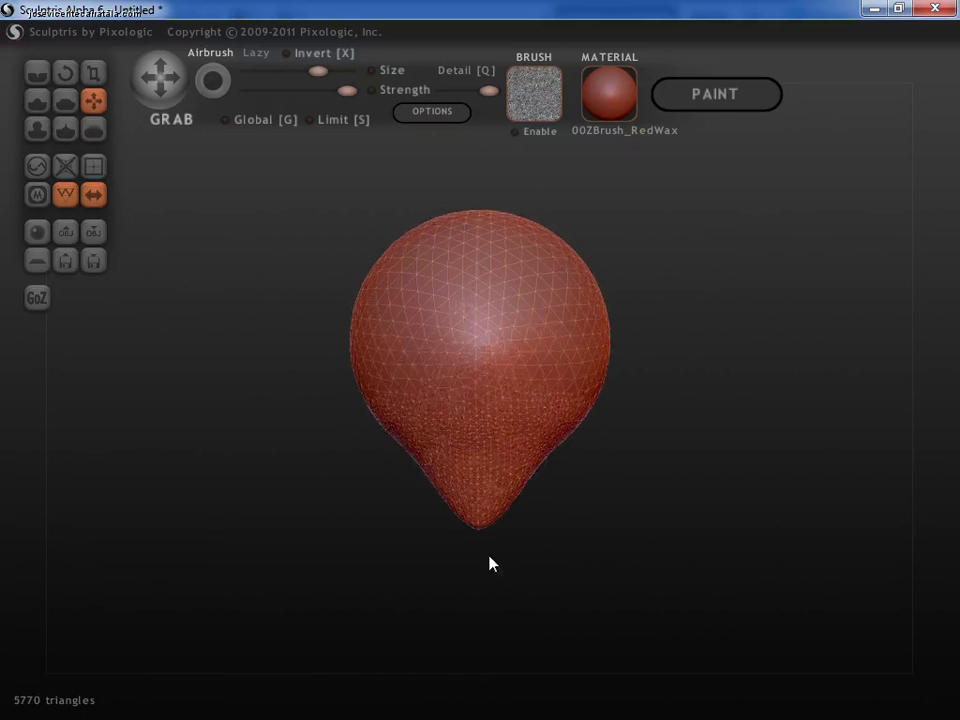
pyautogui.keyDown('alt'); pyautogui.moveTo(495, 567); pyautogui.dragTo(494, 538, button='right'); pyautogui.keyUp('alt')
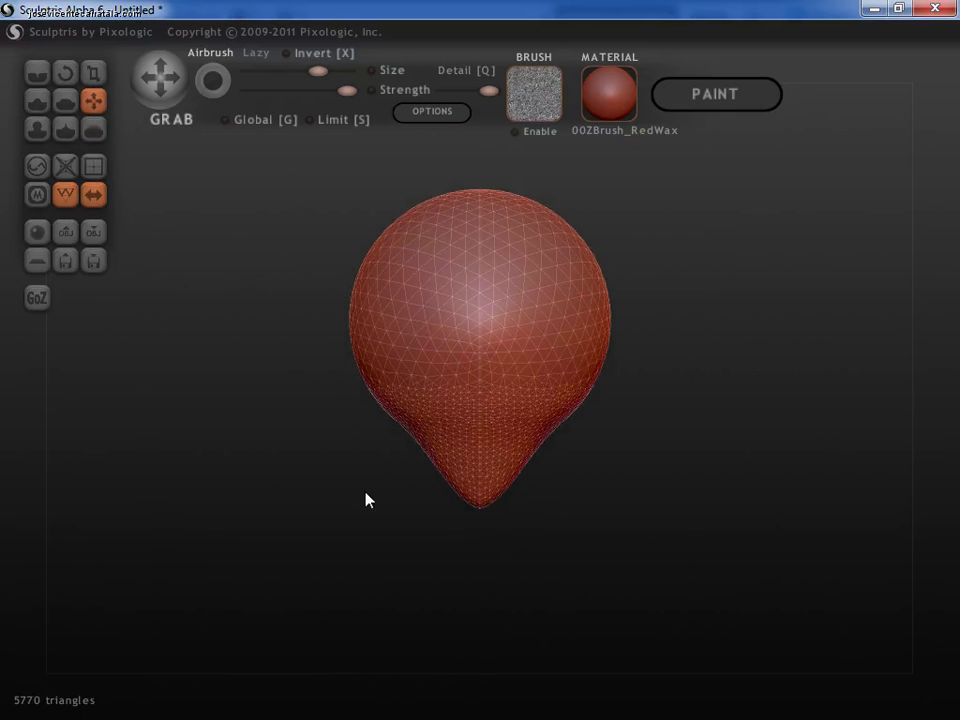
pyautogui.keyDown('shift'); pyautogui.moveTo(364, 499); pyautogui.dragTo(448, 497, button='right'); pyautogui.keyUp('shift')
pyautogui.moveTo(448, 497)
pyautogui.mouseDown()
pyautogui.moveTo(478, 506)
pyautogui.moveTo(520, 566)
pyautogui.moveTo(617, 576)
pyautogui.moveTo(596, 581)
pyautogui.moveTo(604, 577)
pyautogui.mouseUp()
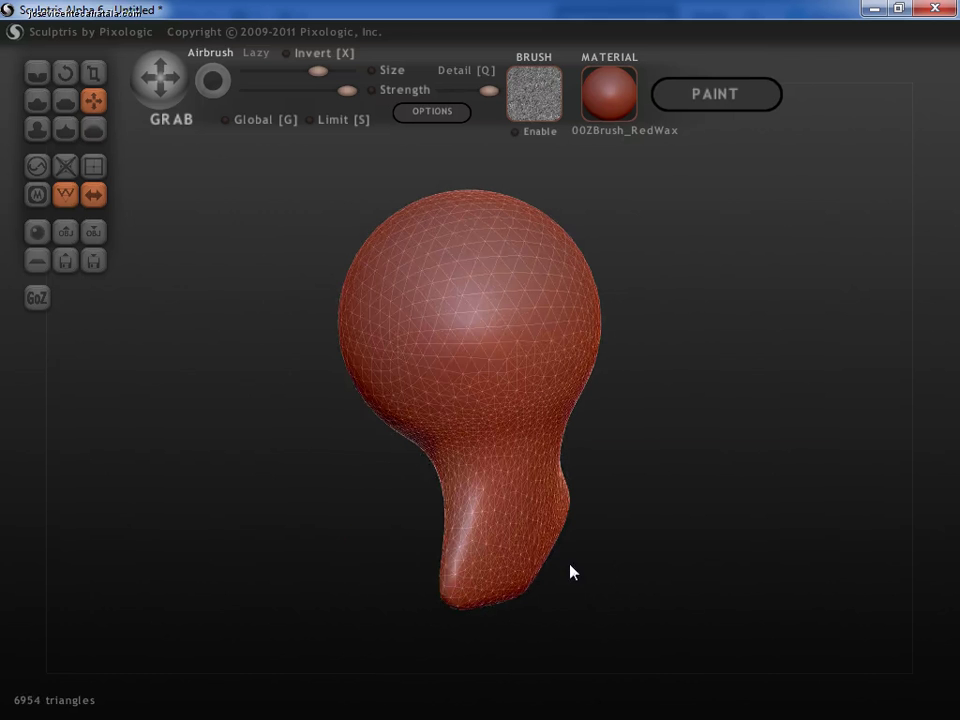
pyautogui.moveTo(571, 572)
pyautogui.keyDown('shift'); pyautogui.mouseDown(button='right')
pyautogui.moveTo(563, 568)
pyautogui.moveTo(636, 508)
pyautogui.moveTo(537, 543)
pyautogui.moveTo(553, 519)
pyautogui.moveTo(557, 546)
pyautogui.moveTo(557, 527)
pyautogui.moveTo(531, 435)
pyautogui.mouseUp(button='right'); pyautogui.keyUp('shift')
# Step: Pull the base out into wide shoulders and a long rounded torso
pyautogui.moveTo(531, 435)
pyautogui.mouseDown()
pyautogui.moveTo(570, 463)
pyautogui.moveTo(628, 476)
pyautogui.mouseUp()
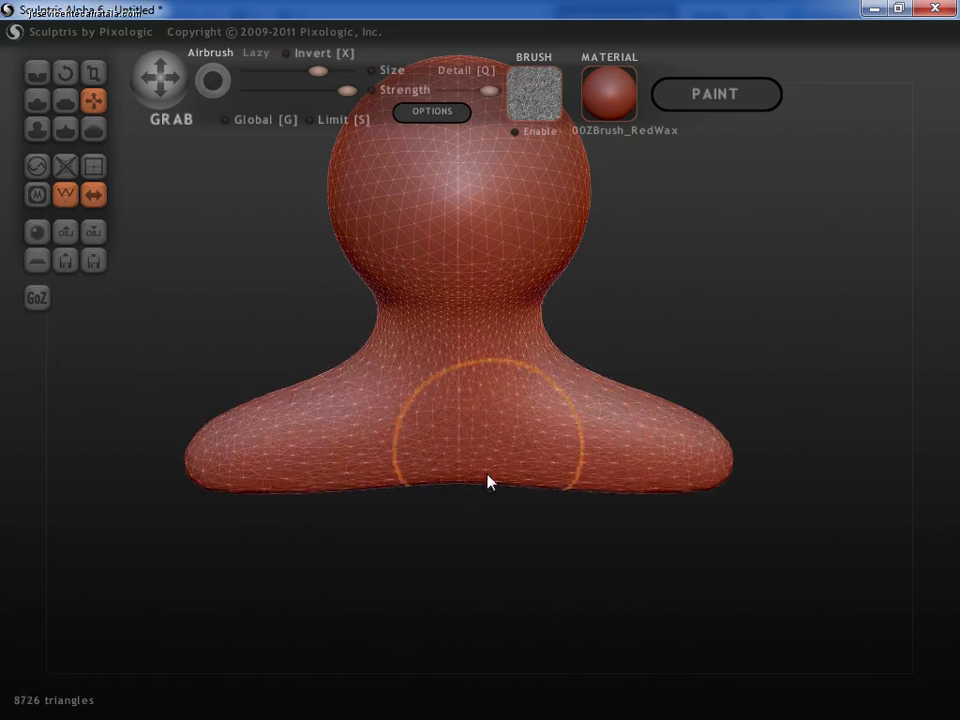
pyautogui.moveTo(489, 482)
pyautogui.mouseDown()
pyautogui.moveTo(508, 527)
pyautogui.moveTo(574, 538)
pyautogui.mouseUp()
pyautogui.scroll(-2, 480, 501)
pyautogui.moveTo(480, 501); pyautogui.dragTo(497, 441, button='right')
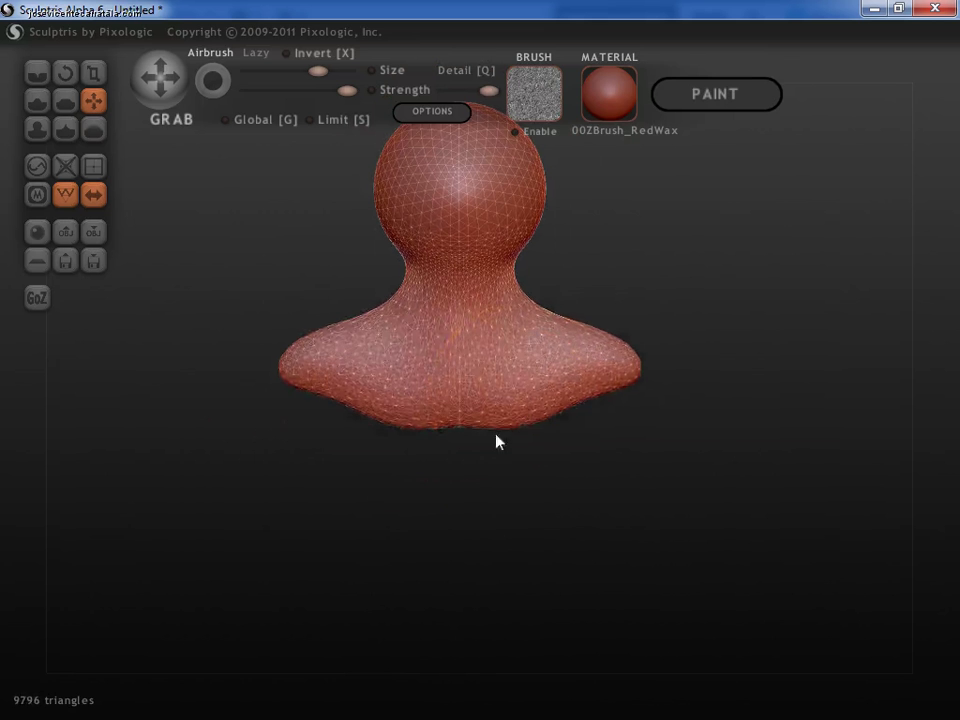
pyautogui.moveTo(497, 441)
pyautogui.mouseDown()
pyautogui.moveTo(536, 446)
pyautogui.moveTo(491, 549)
pyautogui.moveTo(492, 602)
pyautogui.moveTo(527, 609)
pyautogui.moveTo(551, 600)
pyautogui.mouseUp()
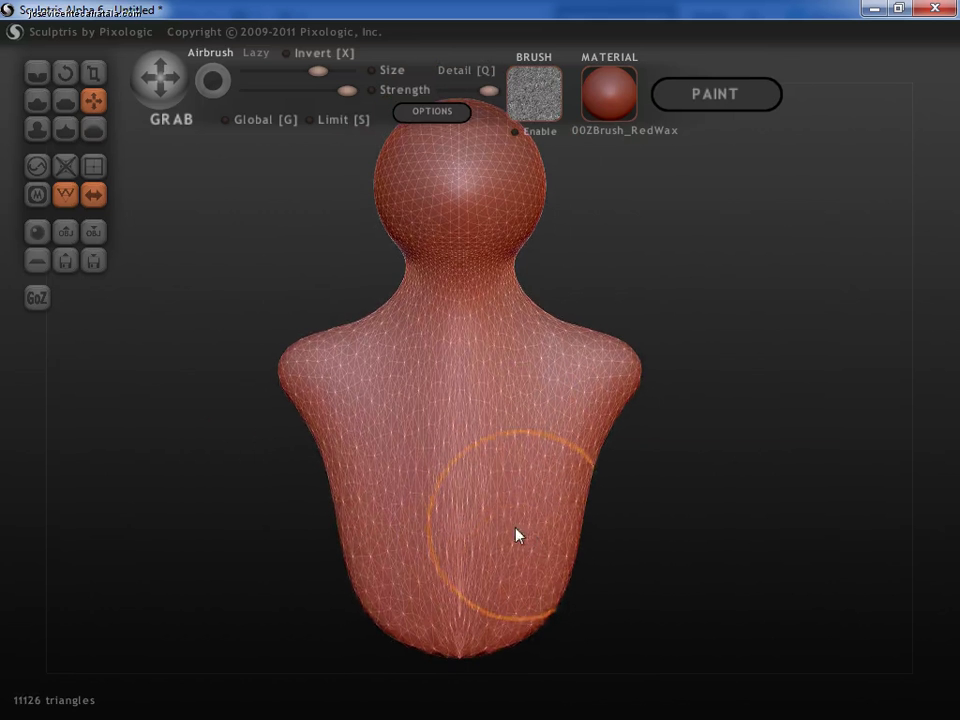
pyautogui.moveTo(516, 535); pyautogui.dragTo(514, 484)
pyautogui.moveTo(514, 484)
pyautogui.mouseDown(button='right')
pyautogui.moveTo(351, 478)
pyautogui.moveTo(495, 491)
pyautogui.mouseUp(button='right')
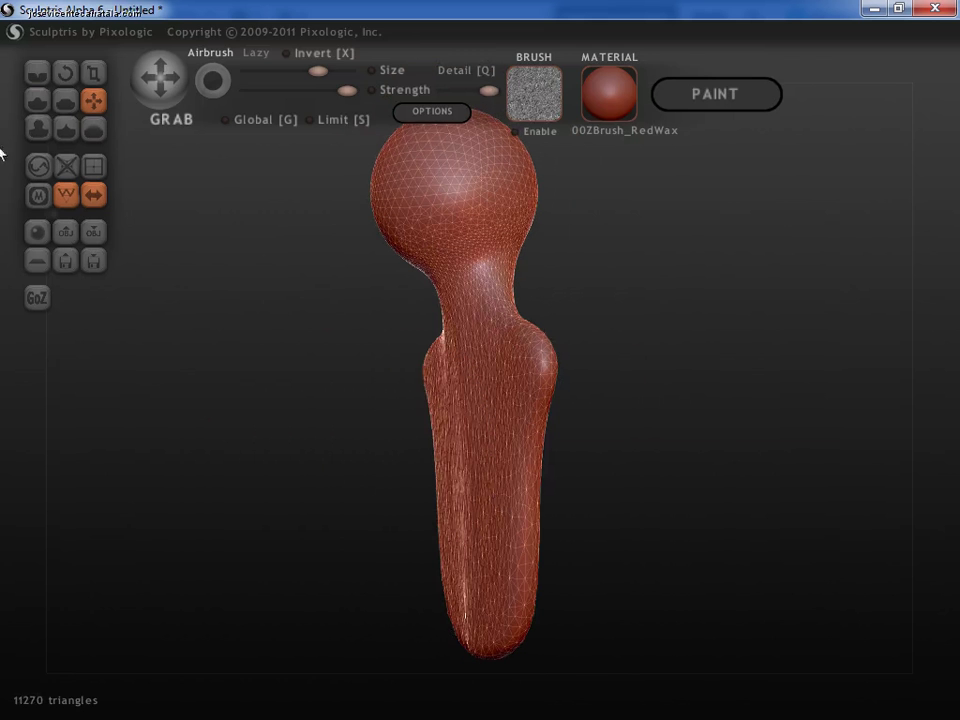
# Step: With the Draw brush, build up clay on the sides and lower torso
pyautogui.click(40, 100)
pyautogui.moveTo(471, 439); pyautogui.dragTo(467, 396)
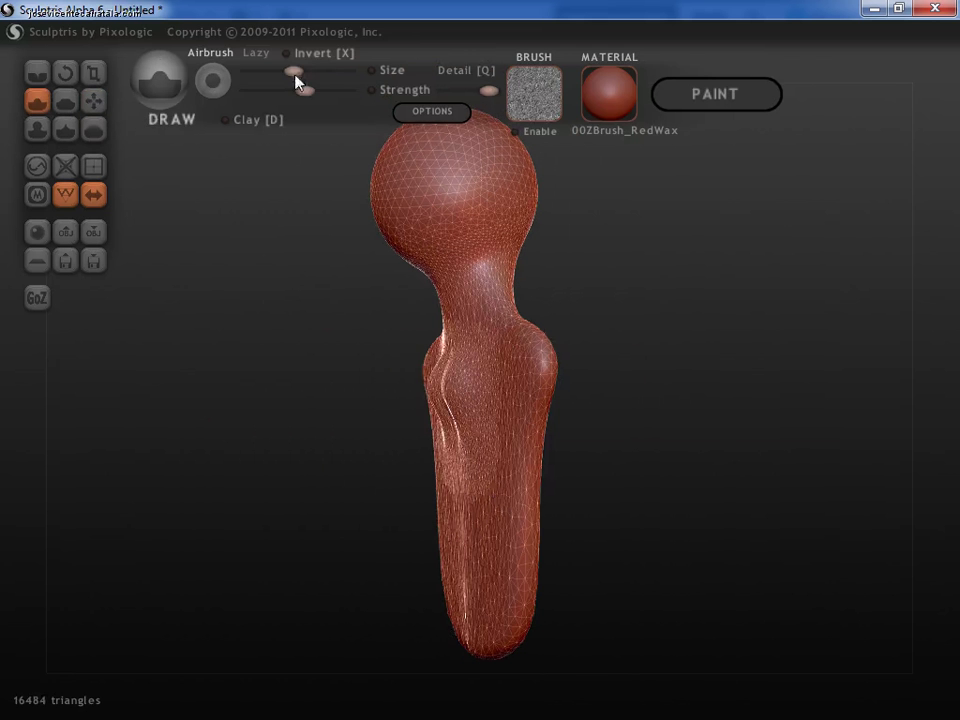
pyautogui.moveTo(437, 448)
pyautogui.mouseDown()
pyautogui.moveTo(469, 431)
pyautogui.moveTo(461, 529)
pyautogui.moveTo(442, 571)
pyautogui.mouseUp()
pyautogui.moveTo(442, 571)
pyautogui.mouseDown(button='right')
pyautogui.moveTo(519, 508)
pyautogui.moveTo(510, 409)
pyautogui.mouseUp(button='right')
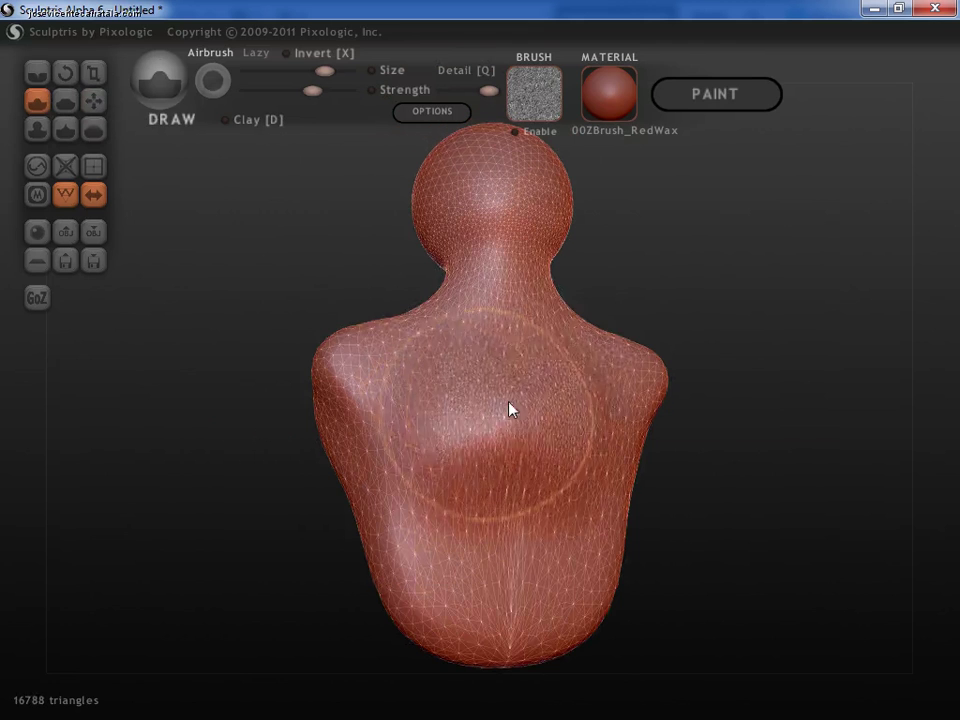
pyautogui.moveTo(476, 379)
pyautogui.mouseDown()
pyautogui.moveTo(502, 544)
pyautogui.moveTo(525, 574)
pyautogui.mouseUp()
pyautogui.moveTo(525, 574)
pyautogui.mouseDown(button='right')
pyautogui.moveTo(377, 394)
pyautogui.moveTo(461, 354)
pyautogui.moveTo(390, 270)
pyautogui.moveTo(446, 334)
pyautogui.moveTo(407, 476)
pyautogui.moveTo(399, 433)
pyautogui.moveTo(497, 398)
pyautogui.mouseUp(button='right')
pyautogui.scroll(5, 495, 360)
pyautogui.scroll(-4, 493, 332)
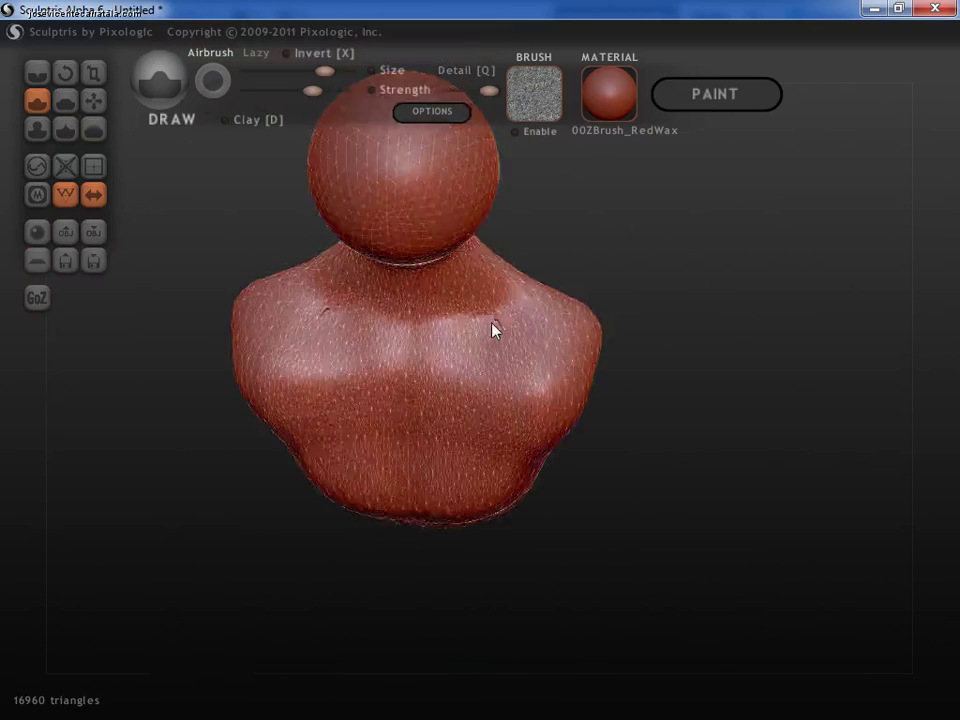
pyautogui.scroll(1, 463, 379)
# Step: Smooth out the dents on the shoulders
pyautogui.click(94, 129)
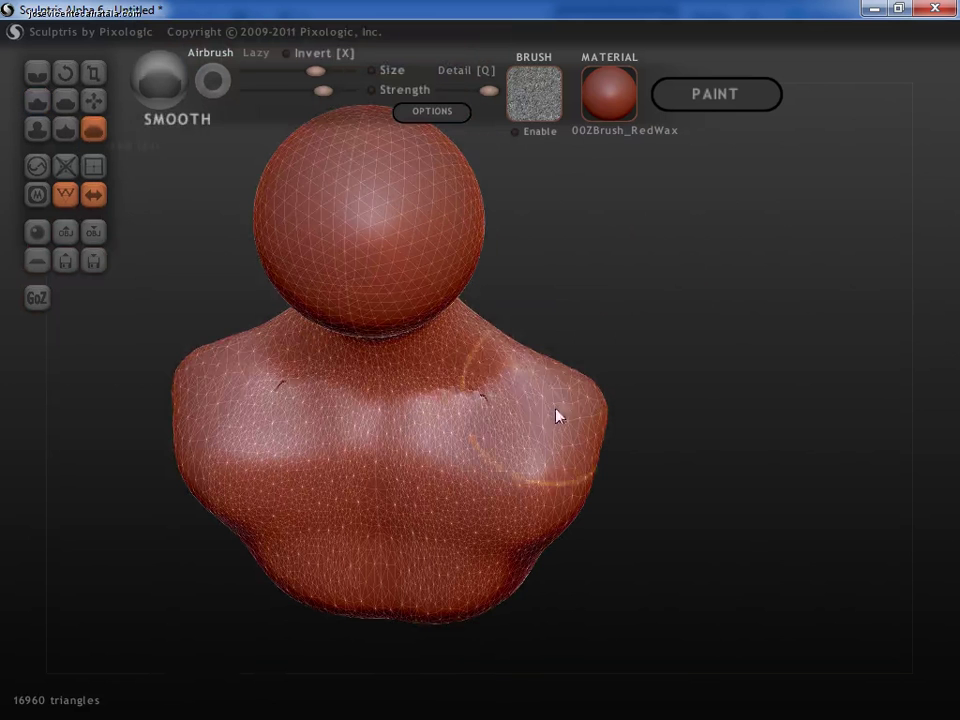
pyautogui.moveTo(557, 416); pyautogui.dragTo(484, 405)
pyautogui.moveTo(482, 405)
pyautogui.mouseDown(button='right')
pyautogui.moveTo(429, 463)
pyautogui.moveTo(405, 416)
pyautogui.moveTo(435, 495)
pyautogui.moveTo(420, 421)
pyautogui.mouseUp(button='right')
pyautogui.scroll(-3, 420, 421)
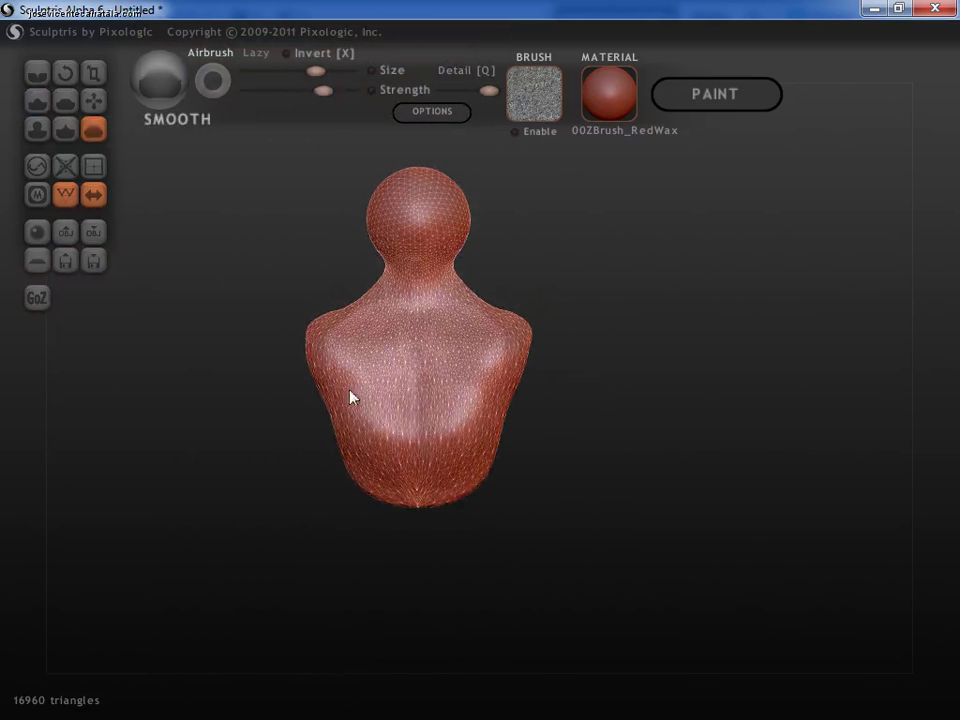
# Step: Grab with a smaller brush to pull the bust's bottom into two long legs (55792 triangles)
pyautogui.click(93, 101)
pyautogui.moveTo(435, 529); pyautogui.dragTo(315, 94, button='right')
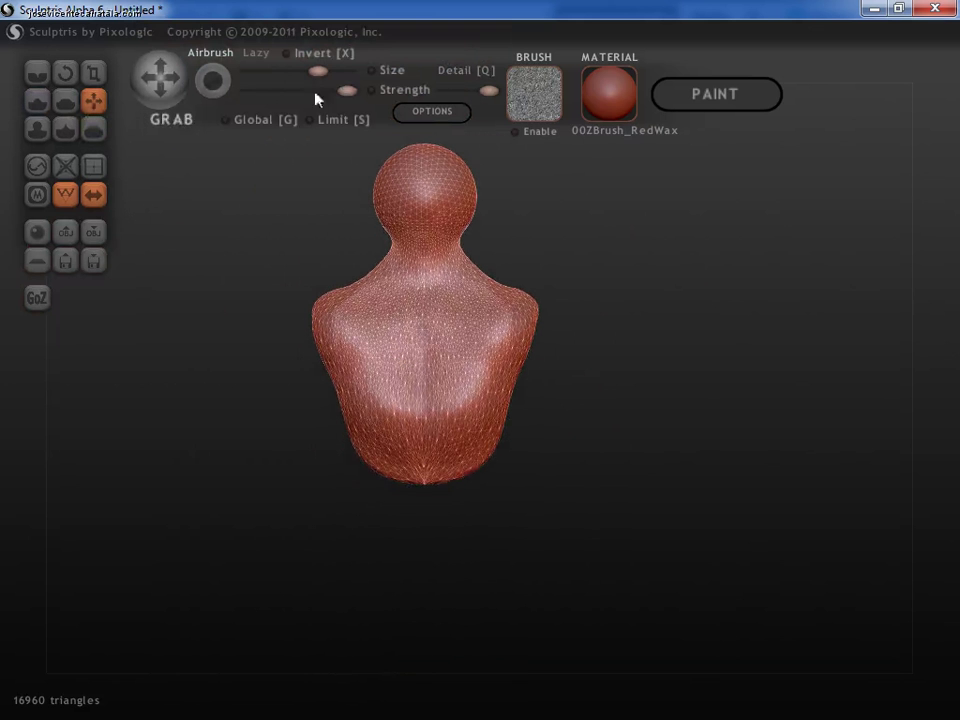
pyautogui.moveTo(316, 71); pyautogui.dragTo(289, 71)
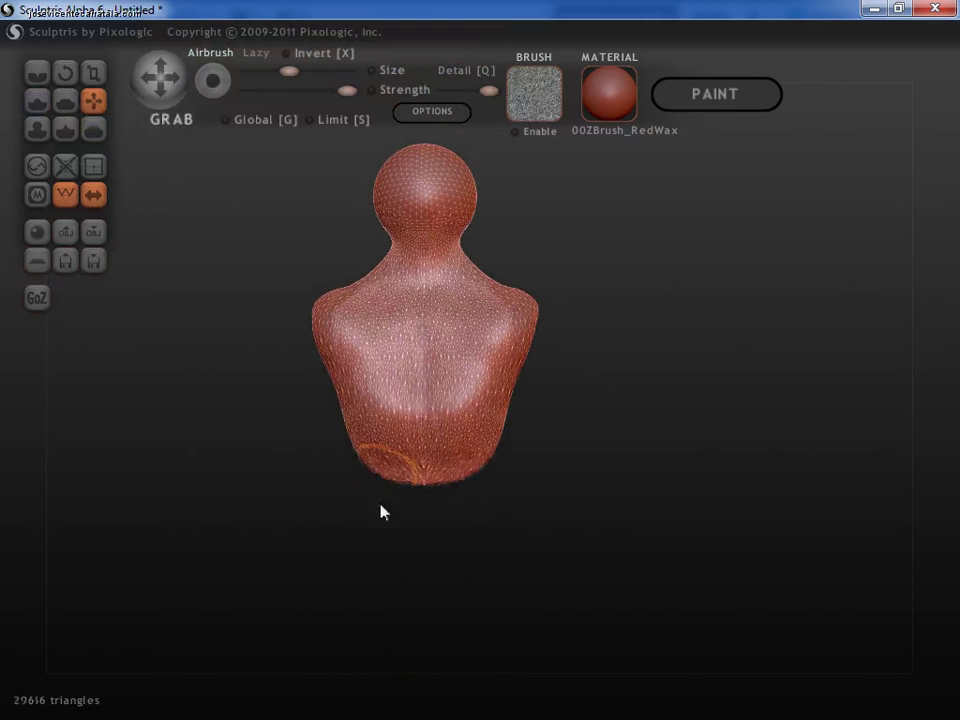
pyautogui.moveTo(381, 510)
pyautogui.mouseDown()
pyautogui.moveTo(380, 525)
pyautogui.moveTo(375, 484)
pyautogui.moveTo(363, 481)
pyautogui.moveTo(365, 643)
pyautogui.mouseUp()
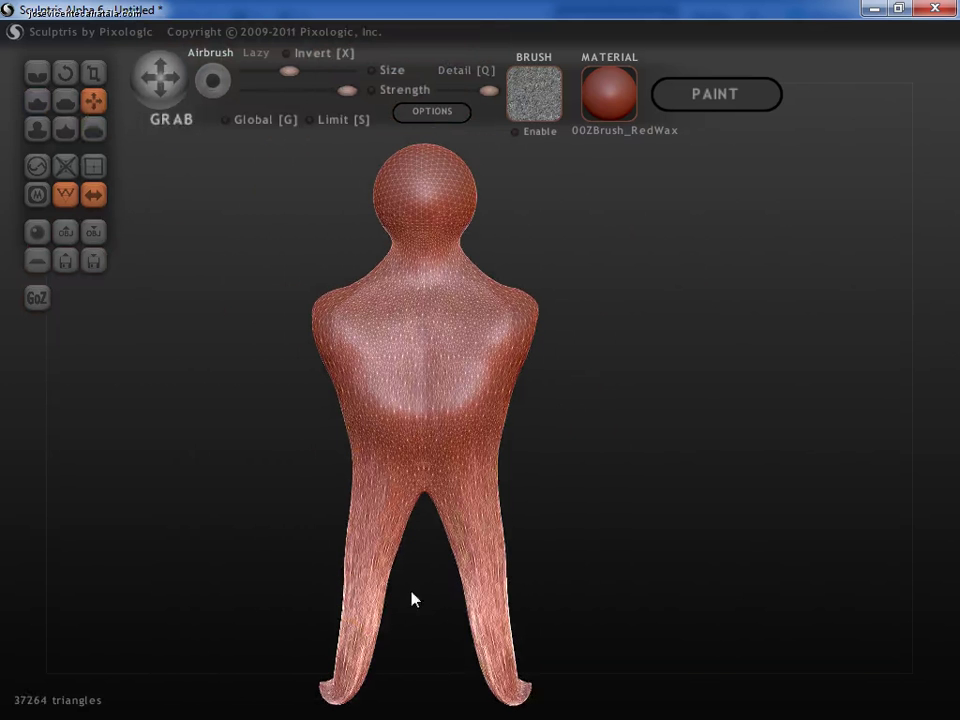
pyautogui.moveTo(411, 600)
pyautogui.keyDown('alt'); pyautogui.mouseDown()
pyautogui.moveTo(377, 508)
pyautogui.moveTo(366, 624)
pyautogui.mouseUp(); pyautogui.keyUp('alt')
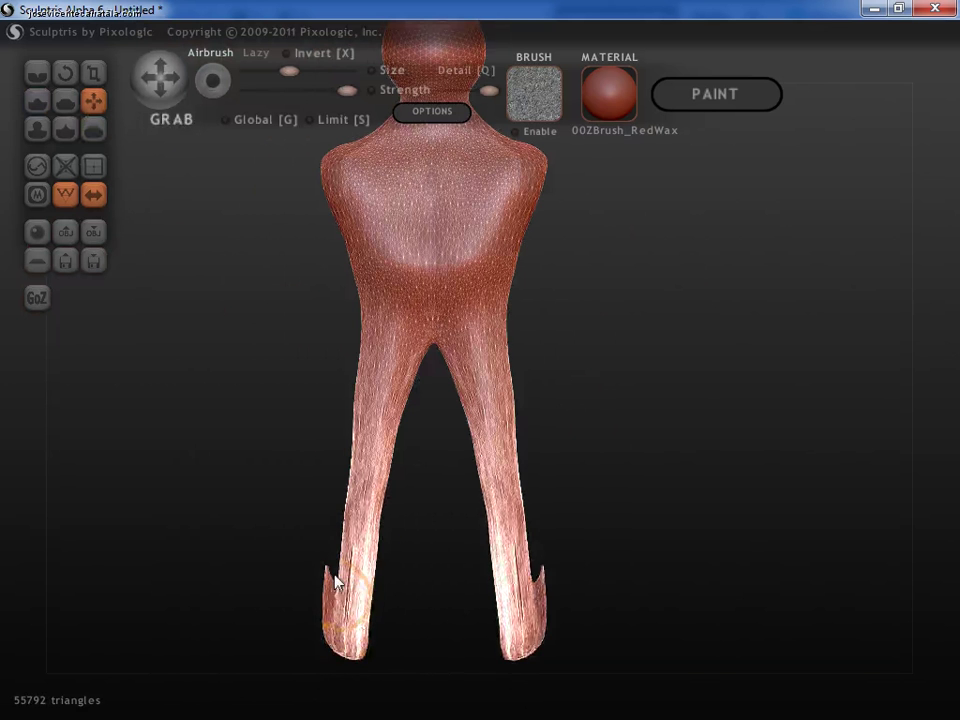
pyautogui.moveTo(330, 560)
pyautogui.mouseDown()
pyautogui.moveTo(321, 503)
pyautogui.moveTo(422, 538)
pyautogui.moveTo(343, 454)
pyautogui.moveTo(332, 358)
pyautogui.moveTo(368, 494)
pyautogui.moveTo(349, 424)
pyautogui.moveTo(388, 469)
pyautogui.moveTo(370, 614)
pyautogui.moveTo(369, 578)
pyautogui.moveTo(464, 376)
pyautogui.moveTo(197, 208)
pyautogui.mouseUp()
pyautogui.click(93, 129)
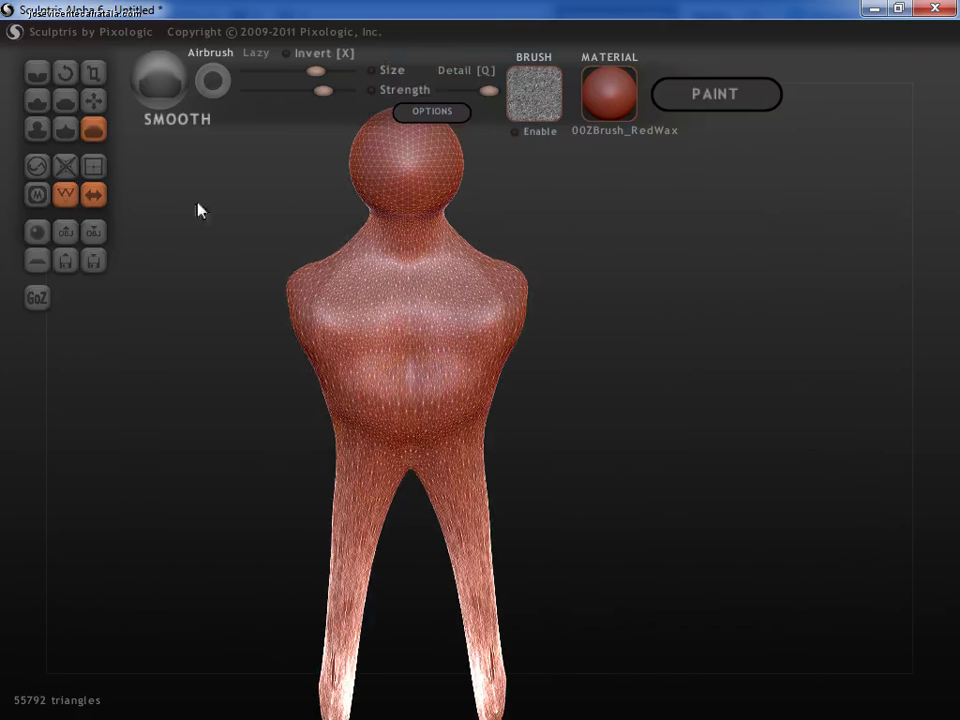
# Step: With Grab, pull the shoulders out into long mirrored arms and reshape the forearms
pyautogui.click(93, 100)
pyautogui.moveTo(519, 303)
pyautogui.mouseDown()
pyautogui.moveTo(615, 300)
pyautogui.moveTo(716, 314)
pyautogui.mouseUp()
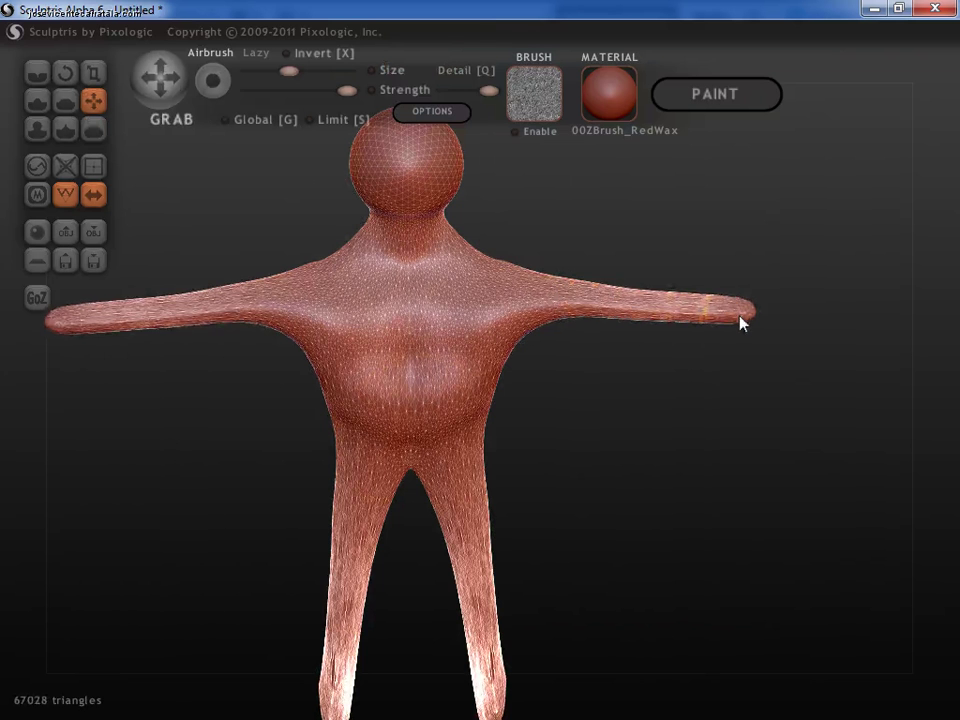
pyautogui.moveTo(568, 326); pyautogui.dragTo(480, 330)
pyautogui.moveTo(547, 305)
pyautogui.mouseDown()
pyautogui.moveTo(432, 352)
pyautogui.moveTo(536, 420)
pyautogui.moveTo(538, 388)
pyautogui.moveTo(523, 510)
pyautogui.moveTo(437, 553)
pyautogui.moveTo(559, 561)
pyautogui.moveTo(450, 579)
pyautogui.moveTo(477, 591)
pyautogui.moveTo(474, 568)
pyautogui.moveTo(467, 583)
pyautogui.mouseUp()
pyautogui.scroll(3, 530, 495)
pyautogui.scroll(-3, 475, 583)
pyautogui.scroll(-2, 390, 490)
pyautogui.scroll(2, 390, 490)
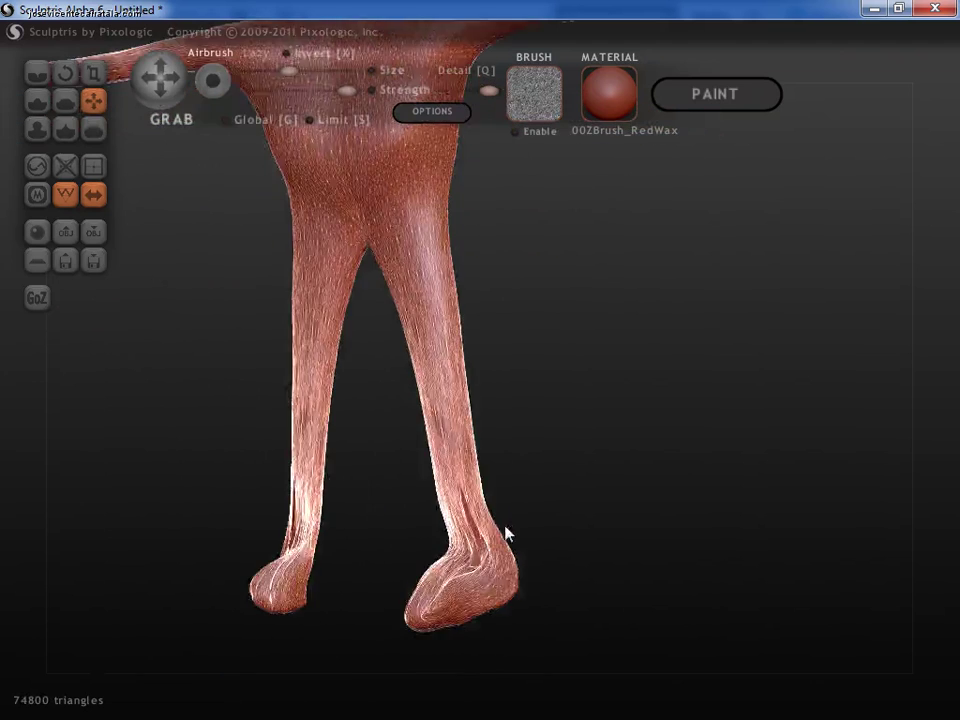
pyautogui.scroll(2, 506, 534)
pyautogui.scroll(2, 467, 471)
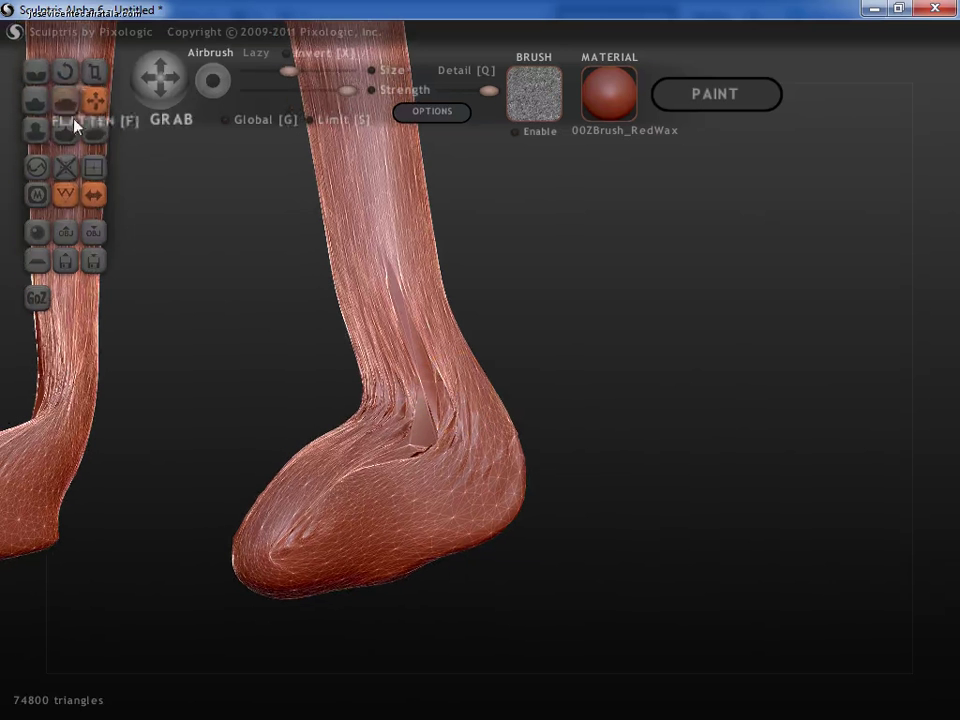
# Step: Smooth the ankle and foot of the leg with Smooth at increased strength
pyautogui.click(93, 129)
pyautogui.moveTo(320, 96); pyautogui.dragTo(336, 92)
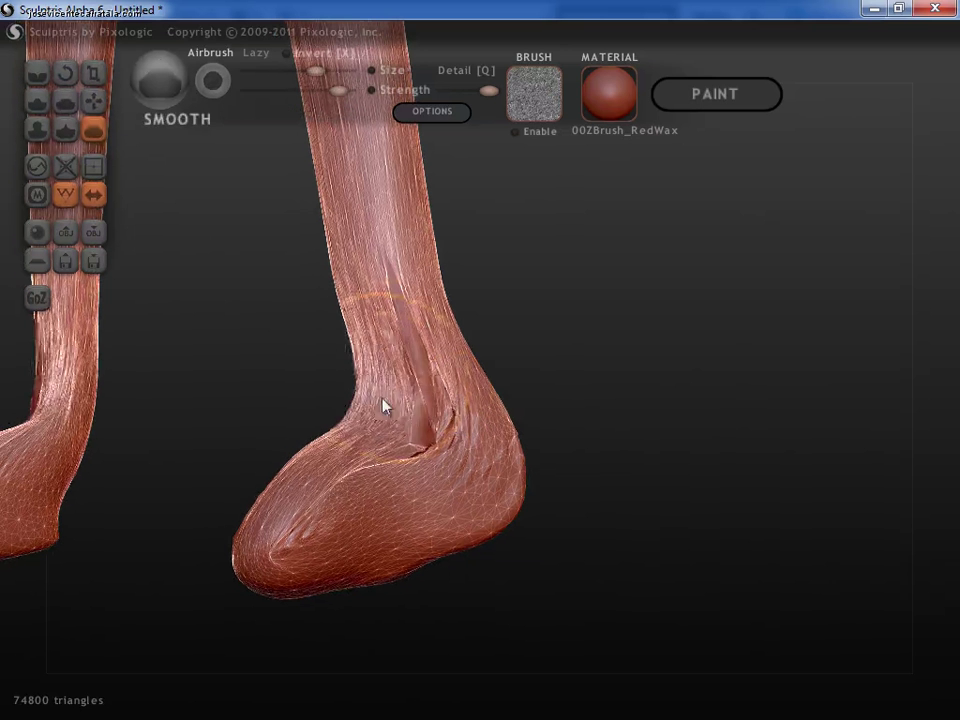
pyautogui.moveTo(381, 403)
pyautogui.mouseDown()
pyautogui.moveTo(392, 495)
pyautogui.moveTo(306, 516)
pyautogui.moveTo(380, 358)
pyautogui.moveTo(394, 270)
pyautogui.moveTo(392, 349)
pyautogui.moveTo(446, 377)
pyautogui.mouseUp()
pyautogui.moveTo(476, 495)
pyautogui.mouseDown()
pyautogui.moveTo(360, 536)
pyautogui.moveTo(315, 508)
pyautogui.moveTo(369, 557)
pyautogui.mouseUp()
pyautogui.moveTo(369, 557); pyautogui.dragTo(358, 535, button='right')
pyautogui.moveTo(358, 535)
pyautogui.mouseDown()
pyautogui.moveTo(377, 549)
pyautogui.moveTo(386, 493)
pyautogui.mouseUp()
pyautogui.moveTo(386, 493)
pyautogui.mouseDown(button='right')
pyautogui.moveTo(360, 343)
pyautogui.moveTo(315, 322)
pyautogui.moveTo(407, 476)
pyautogui.moveTo(396, 373)
pyautogui.moveTo(411, 452)
pyautogui.mouseUp(button='right')
# Step: Smooth away the belly bulge and crease, then turn the wireframe display off
pyautogui.moveTo(135, 295)
pyautogui.mouseDown(button='right')
pyautogui.moveTo(281, 313)
pyautogui.moveTo(315, 358)
pyautogui.moveTo(386, 364)
pyautogui.moveTo(210, 334)
pyautogui.moveTo(373, 326)
pyautogui.mouseUp(button='right')
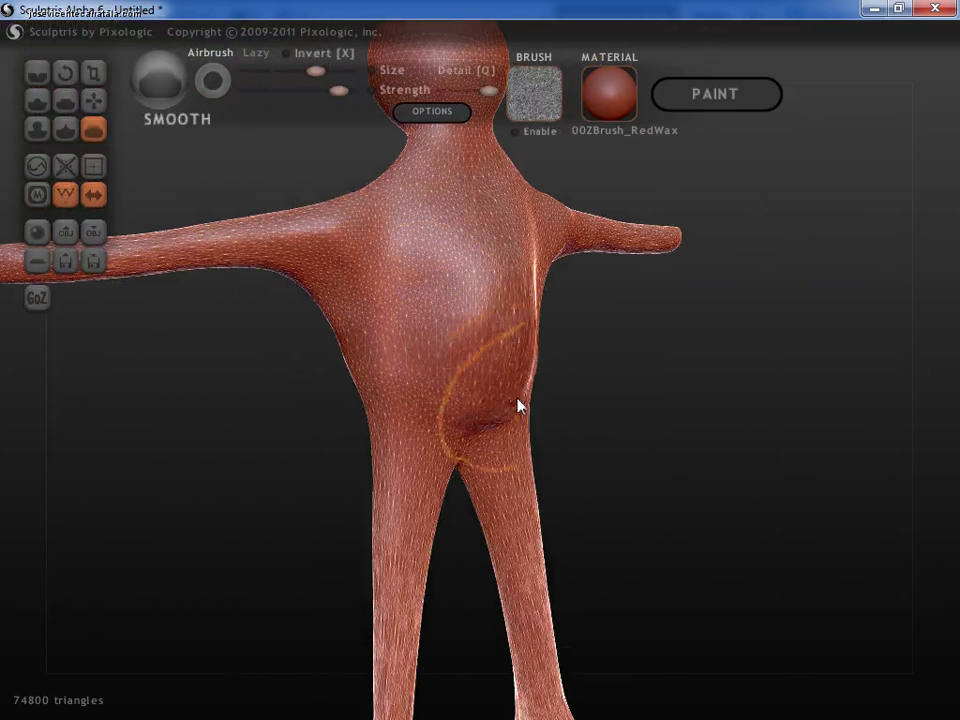
pyautogui.moveTo(519, 403)
pyautogui.mouseDown()
pyautogui.moveTo(480, 334)
pyautogui.moveTo(493, 251)
pyautogui.moveTo(546, 246)
pyautogui.mouseUp()
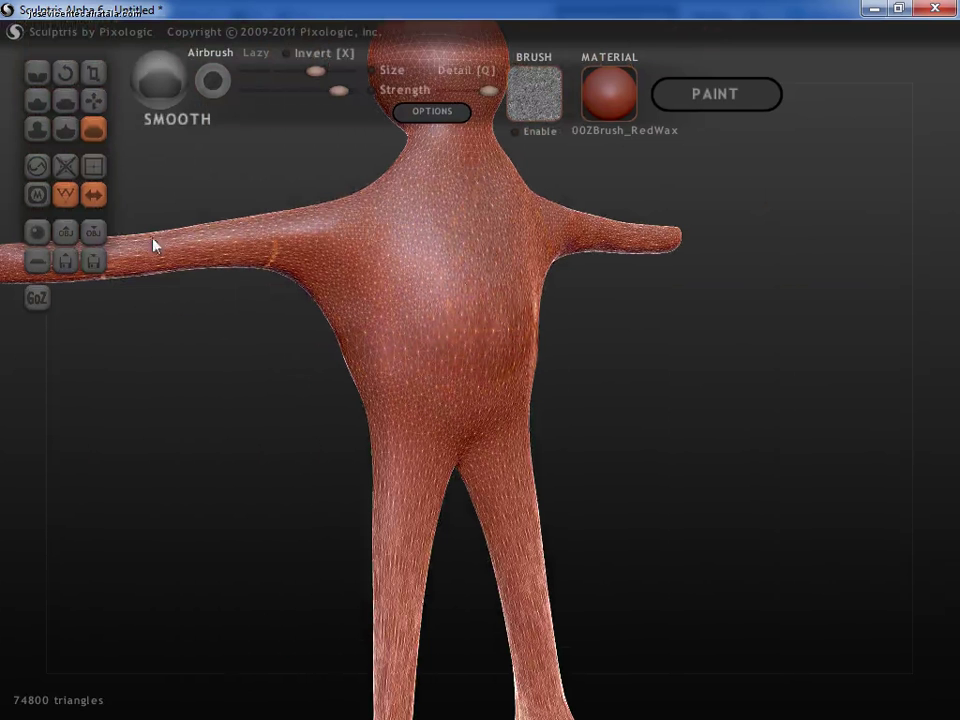
pyautogui.click(65, 194)
pyautogui.moveTo(100, 240)
pyautogui.mouseDown(button='right')
pyautogui.moveTo(266, 315)
pyautogui.moveTo(478, 292)
pyautogui.mouseUp(button='right')
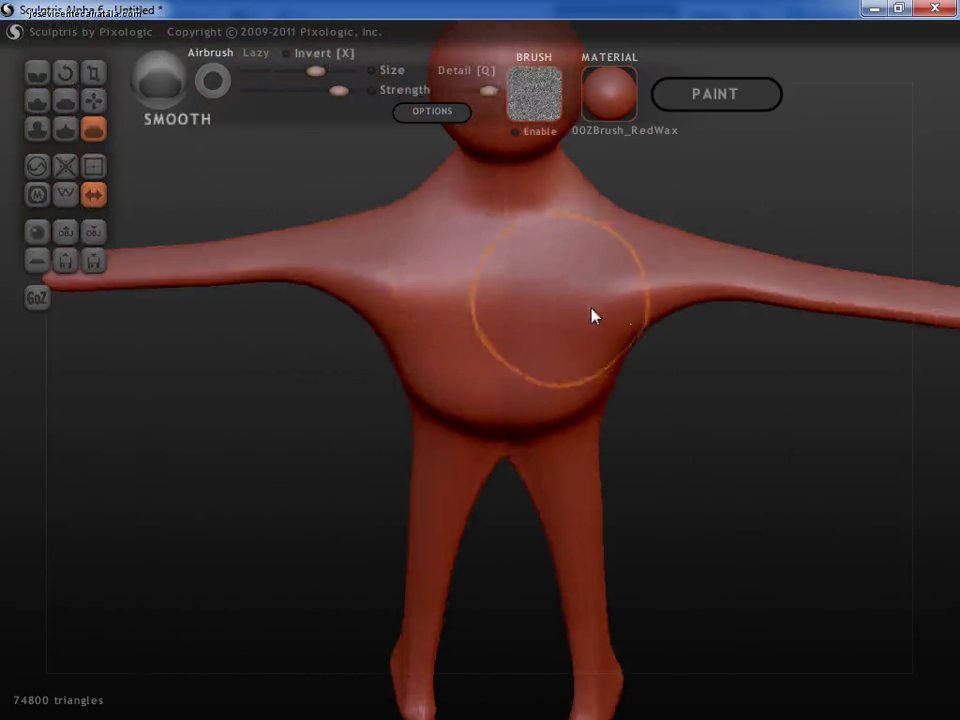
pyautogui.moveTo(549, 463)
pyautogui.mouseDown(button='right')
pyautogui.moveTo(576, 487)
pyautogui.moveTo(521, 433)
pyautogui.mouseUp(button='right')
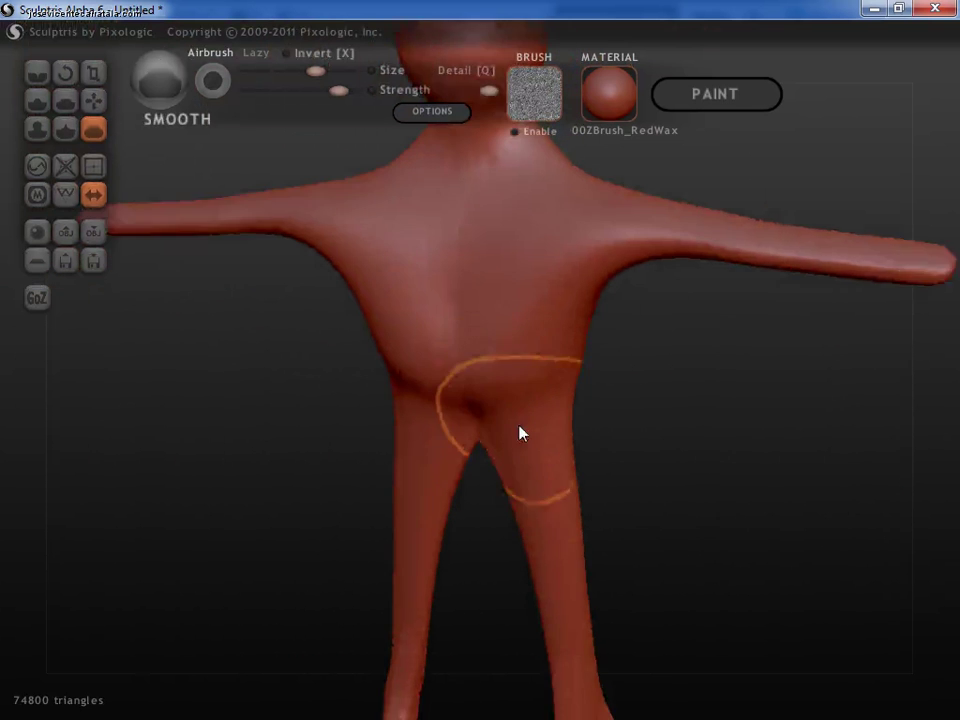
pyautogui.scroll(-3, 520, 428)
pyautogui.click(95, 104)
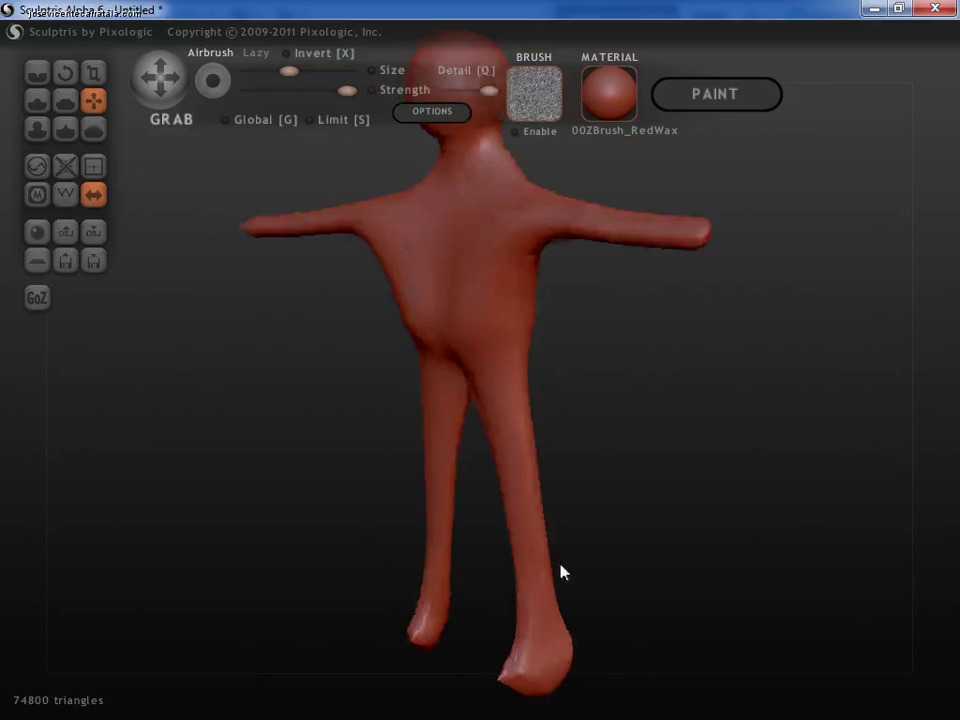
# Step: Pull the kinked lower right leg straight down and enlarge and lift the foot
pyautogui.moveTo(561, 572); pyautogui.dragTo(527, 521, button='right')
pyautogui.scroll(-3, 527, 521)
pyautogui.moveTo(520, 496); pyautogui.dragTo(493, 471)
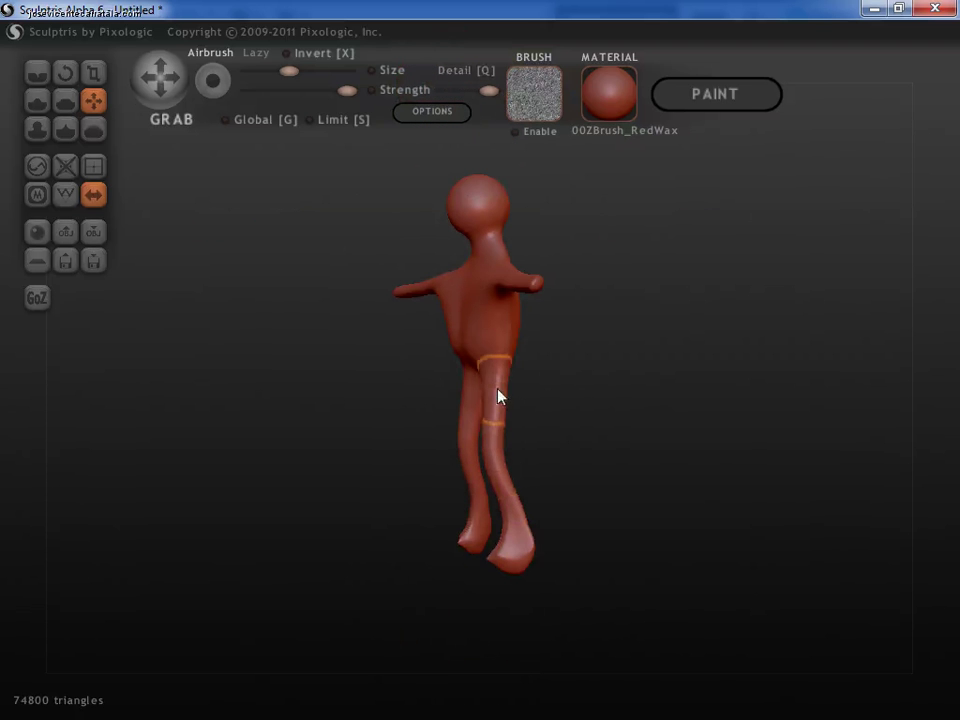
pyautogui.moveTo(497, 394); pyautogui.dragTo(525, 514)
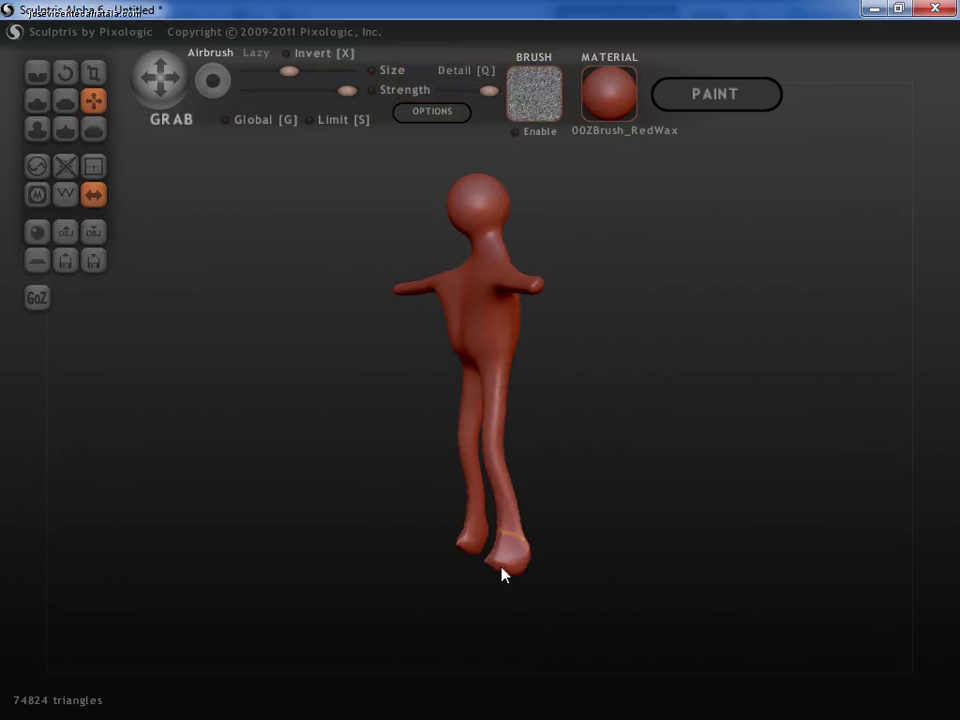
pyautogui.moveTo(482, 574); pyautogui.dragTo(498, 531)
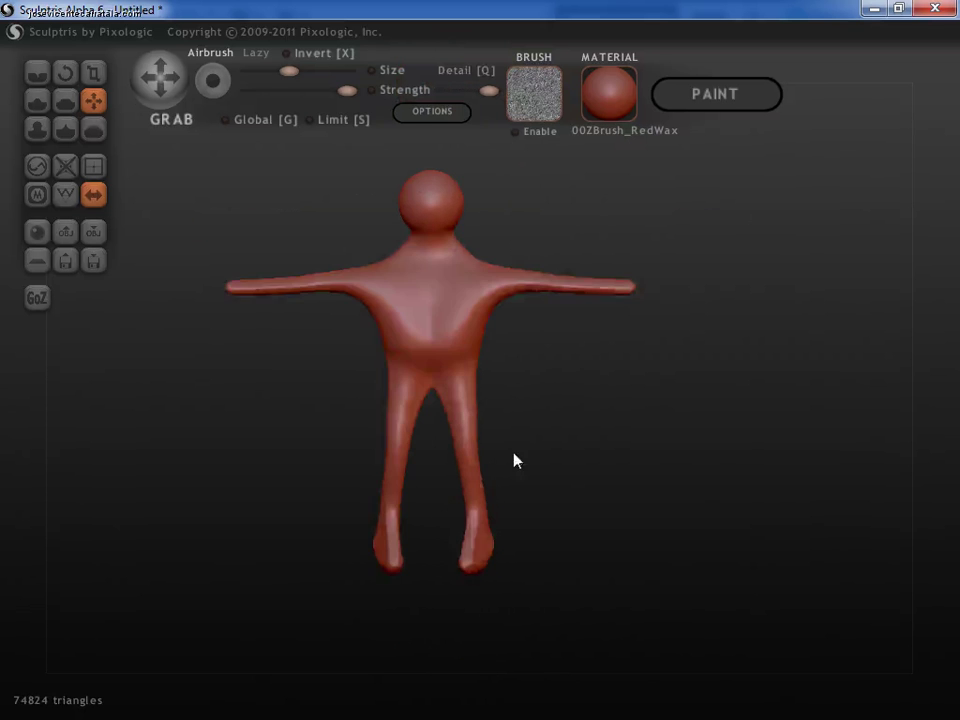
# Step: Zoom to the head and pull its right side inward into a taller, egg-like skull
pyautogui.scroll(5, 478, 407)
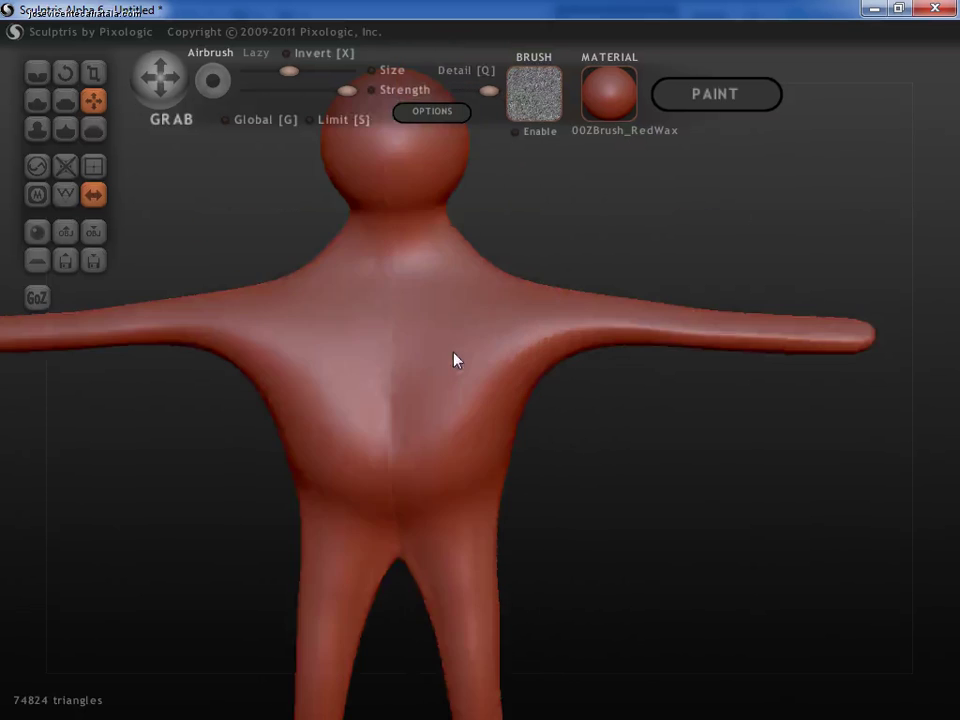
pyautogui.scroll(-1, 454, 360)
pyautogui.scroll(2, 489, 501)
pyautogui.moveTo(519, 315)
pyautogui.mouseDown()
pyautogui.moveTo(493, 354)
pyautogui.moveTo(510, 332)
pyautogui.mouseUp()
pyautogui.moveTo(513, 268); pyautogui.dragTo(518, 262)
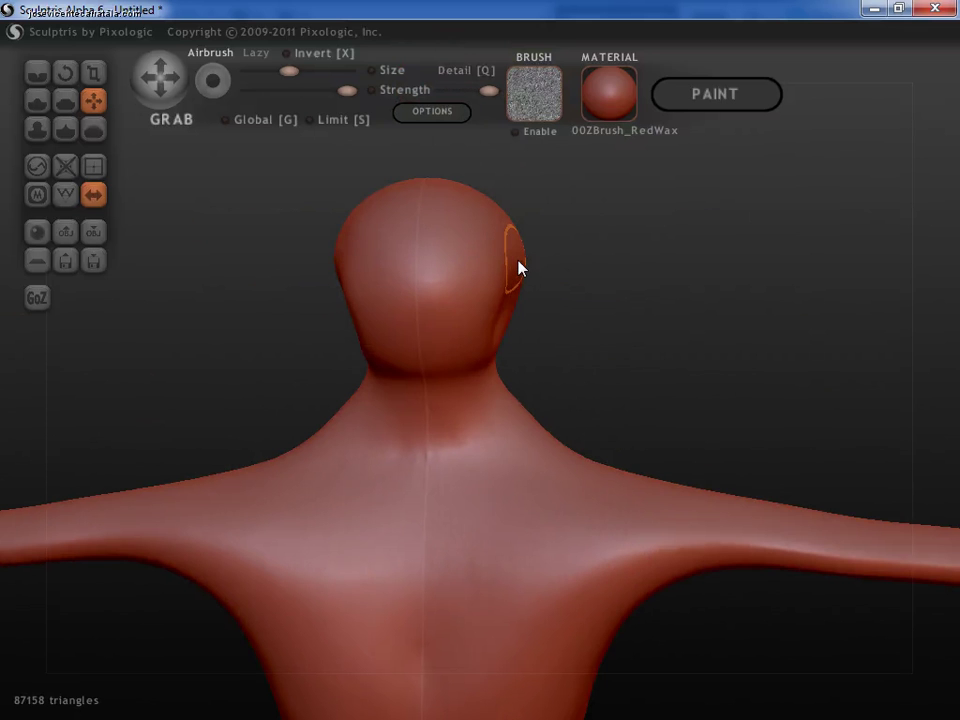